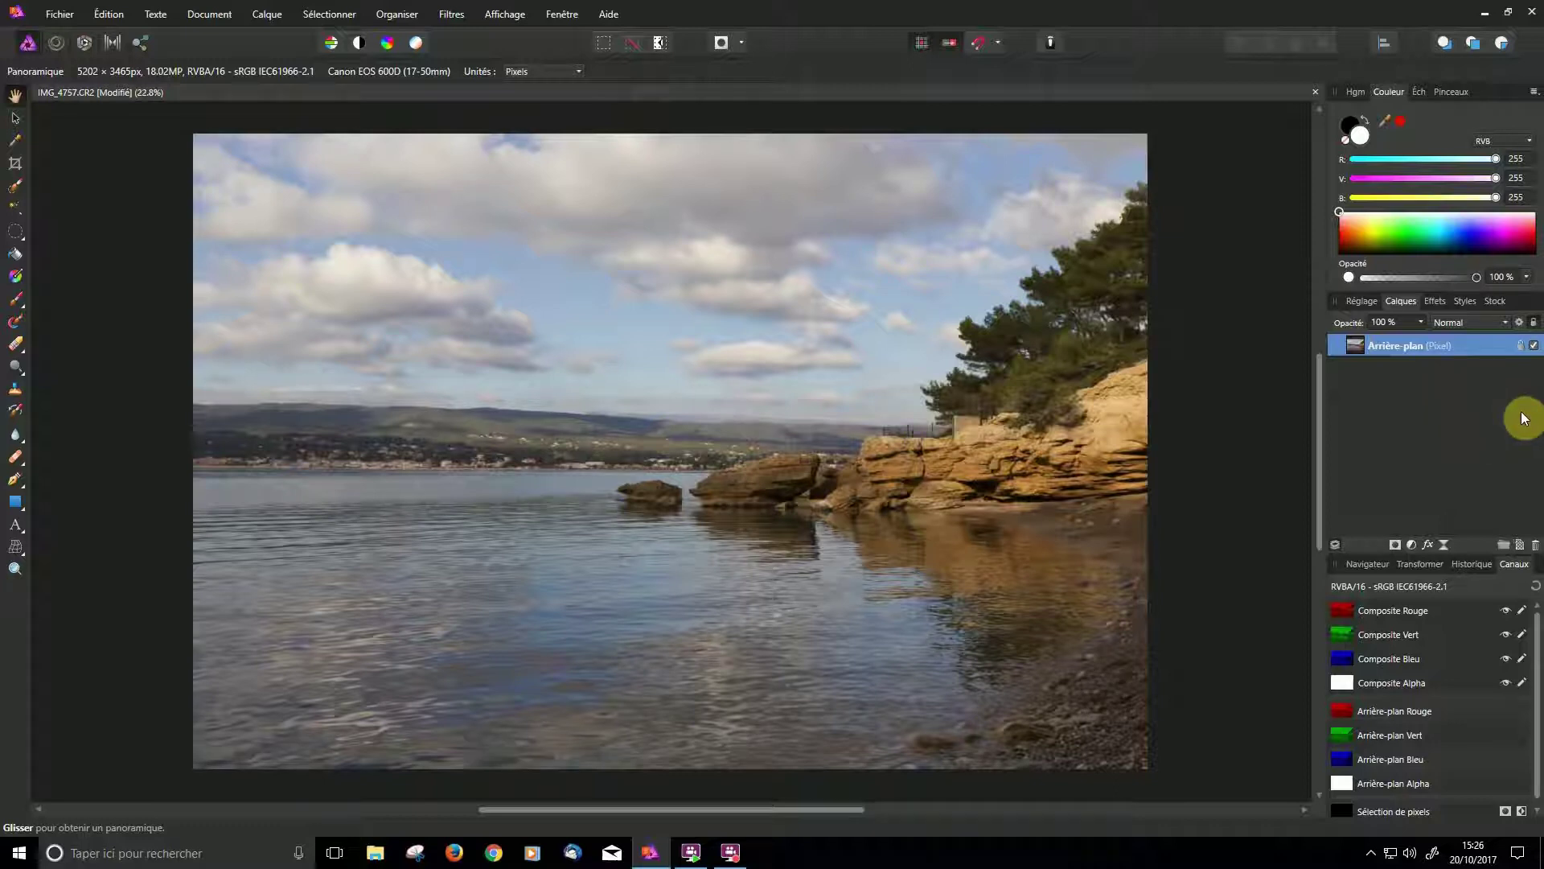
- Duplicate the Arrière-plan layer and load the copy's luminosity as a pixel selection
{"action": "key", "text": "ctrl+j"}
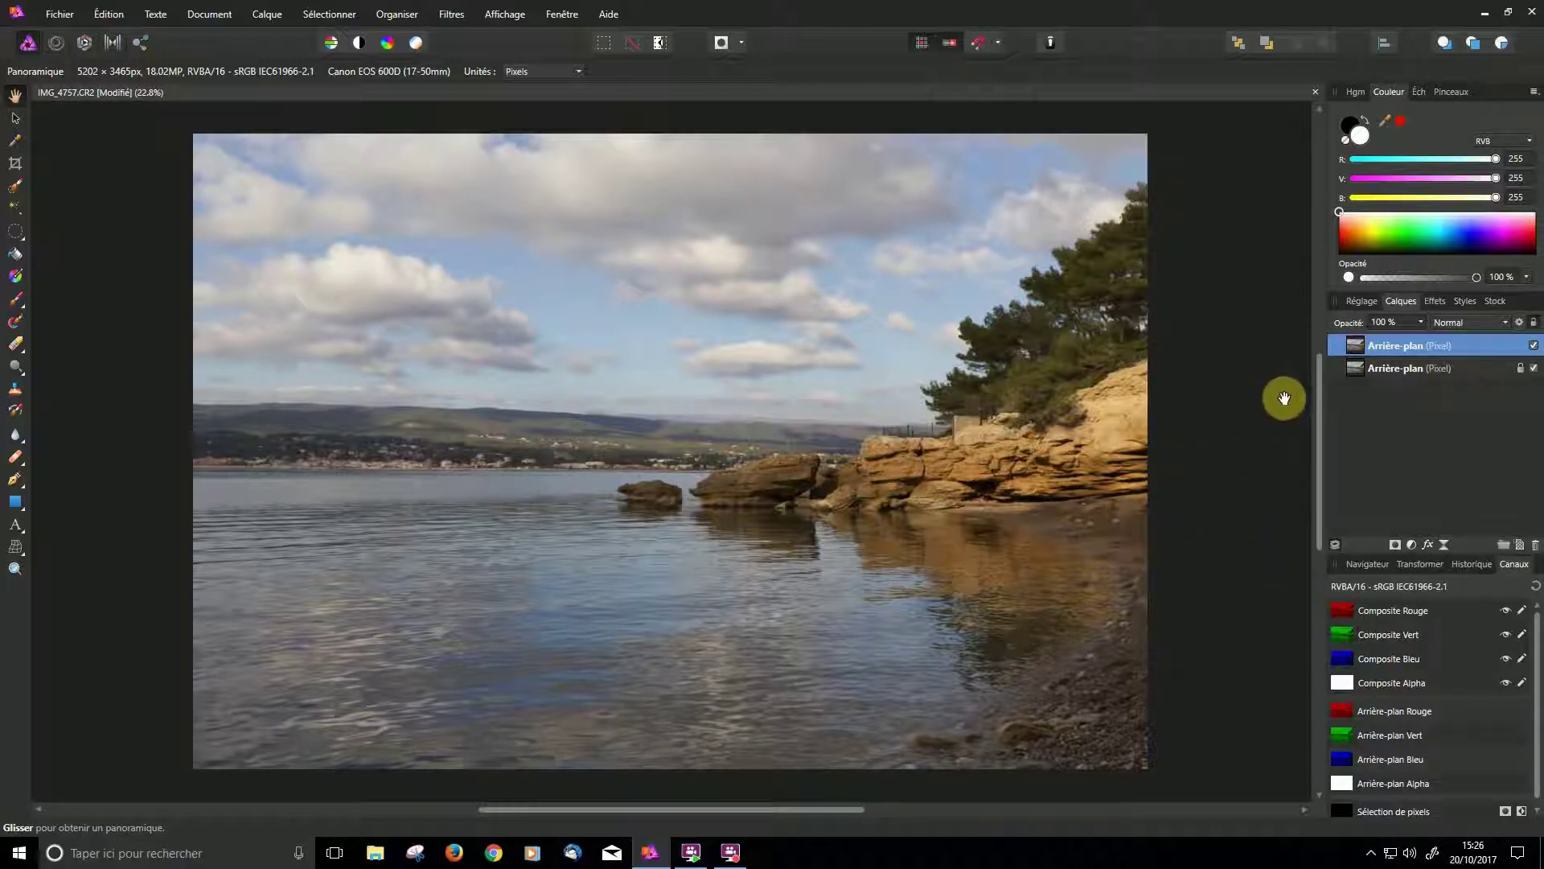
{"action": "left_click", "coordinate": [1357, 344], "text": "ctrl"}
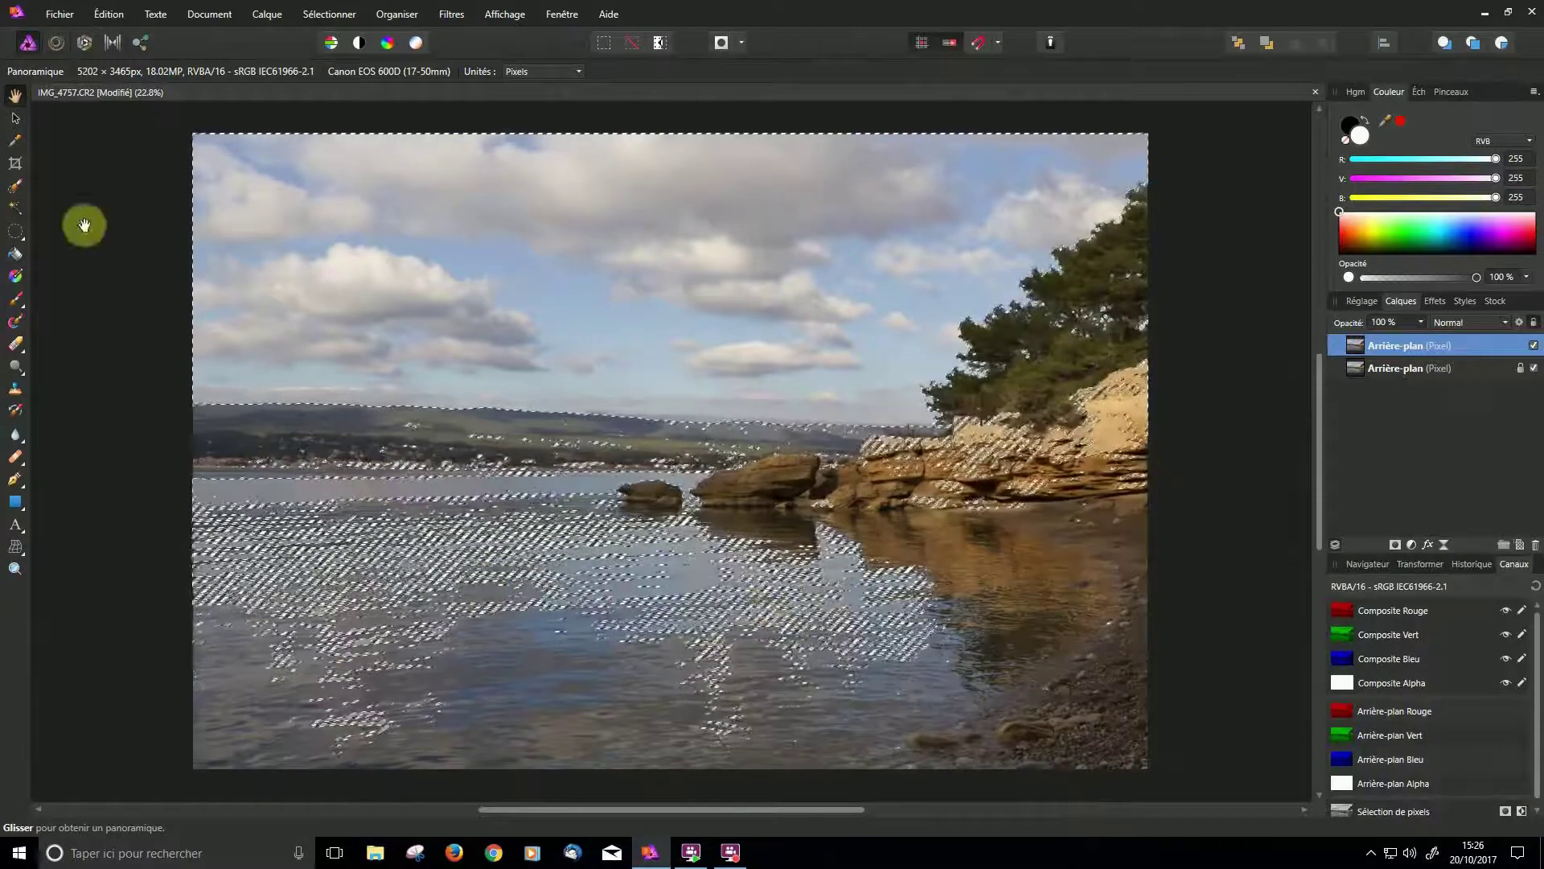
- Subtract the water, far shore and rocks from the selection with the Selection Brush at 393.8 px, keeping the sky selected
{"action": "left_click", "coordinate": [13, 189]}
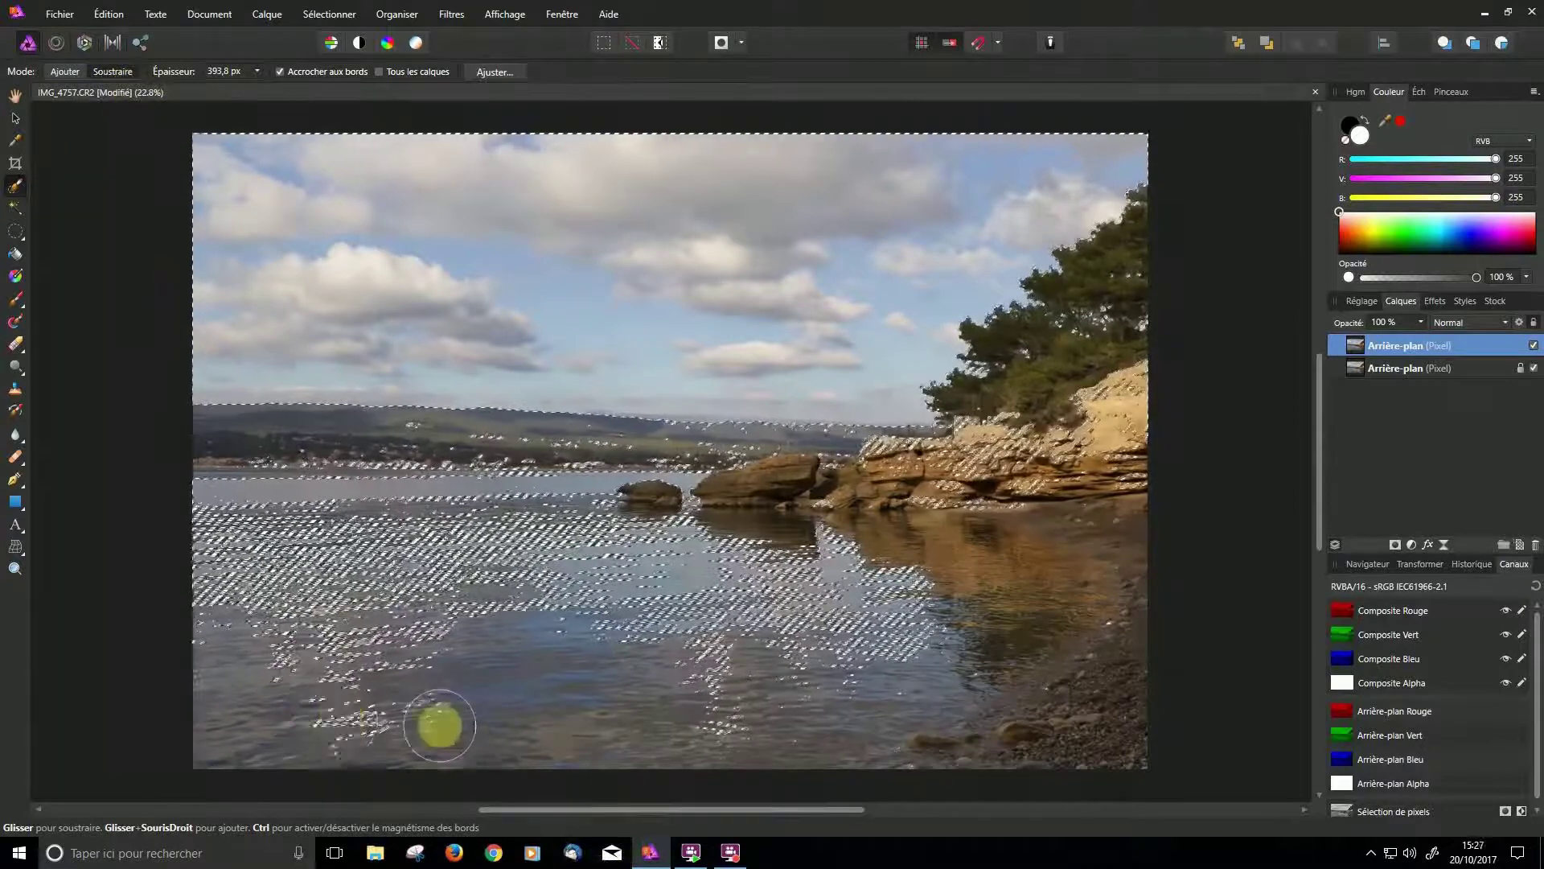
{"action": "mouse_move", "coordinate": [328, 712]}
{"action": "left_mouse_down"}
{"action": "mouse_move", "coordinate": [479, 699]}
{"action": "mouse_move", "coordinate": [167, 653]}
{"action": "mouse_move", "coordinate": [292, 639]}
{"action": "mouse_move", "coordinate": [830, 674]}
{"action": "mouse_move", "coordinate": [1059, 641]}
{"action": "mouse_move", "coordinate": [661, 716]}
{"action": "mouse_move", "coordinate": [1036, 693]}
{"action": "mouse_move", "coordinate": [957, 619]}
{"action": "mouse_move", "coordinate": [487, 578]}
{"action": "mouse_move", "coordinate": [449, 542]}
{"action": "mouse_move", "coordinate": [842, 540]}
{"action": "left_mouse_up"}
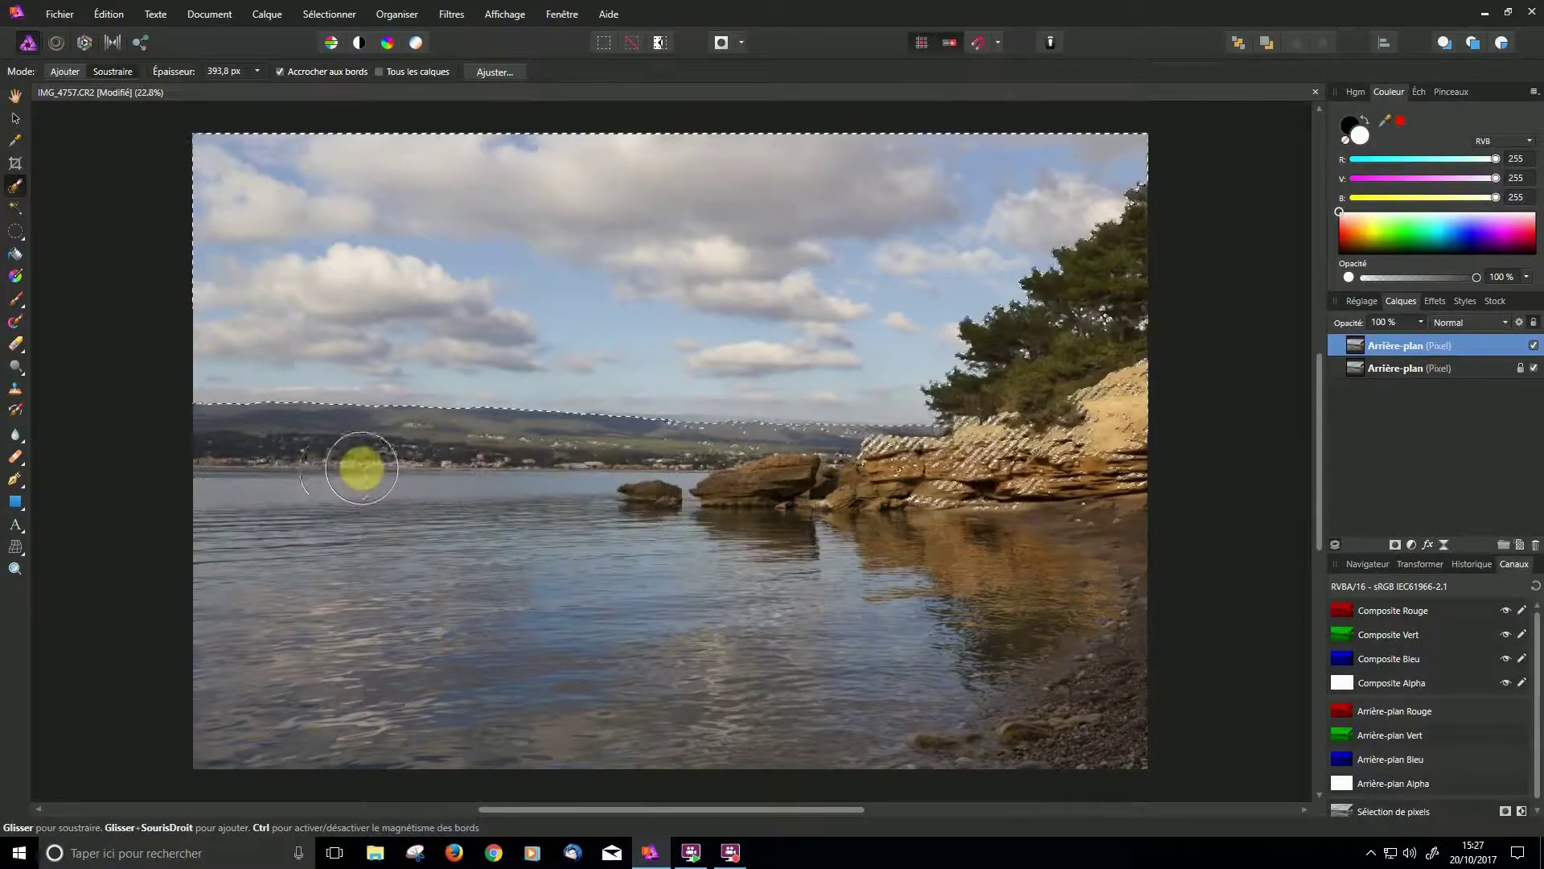
{"action": "mouse_move", "coordinate": [252, 499]}
{"action": "left_mouse_down"}
{"action": "mouse_move", "coordinate": [541, 502]}
{"action": "mouse_move", "coordinate": [692, 468]}
{"action": "mouse_move", "coordinate": [1040, 482]}
{"action": "left_mouse_up"}
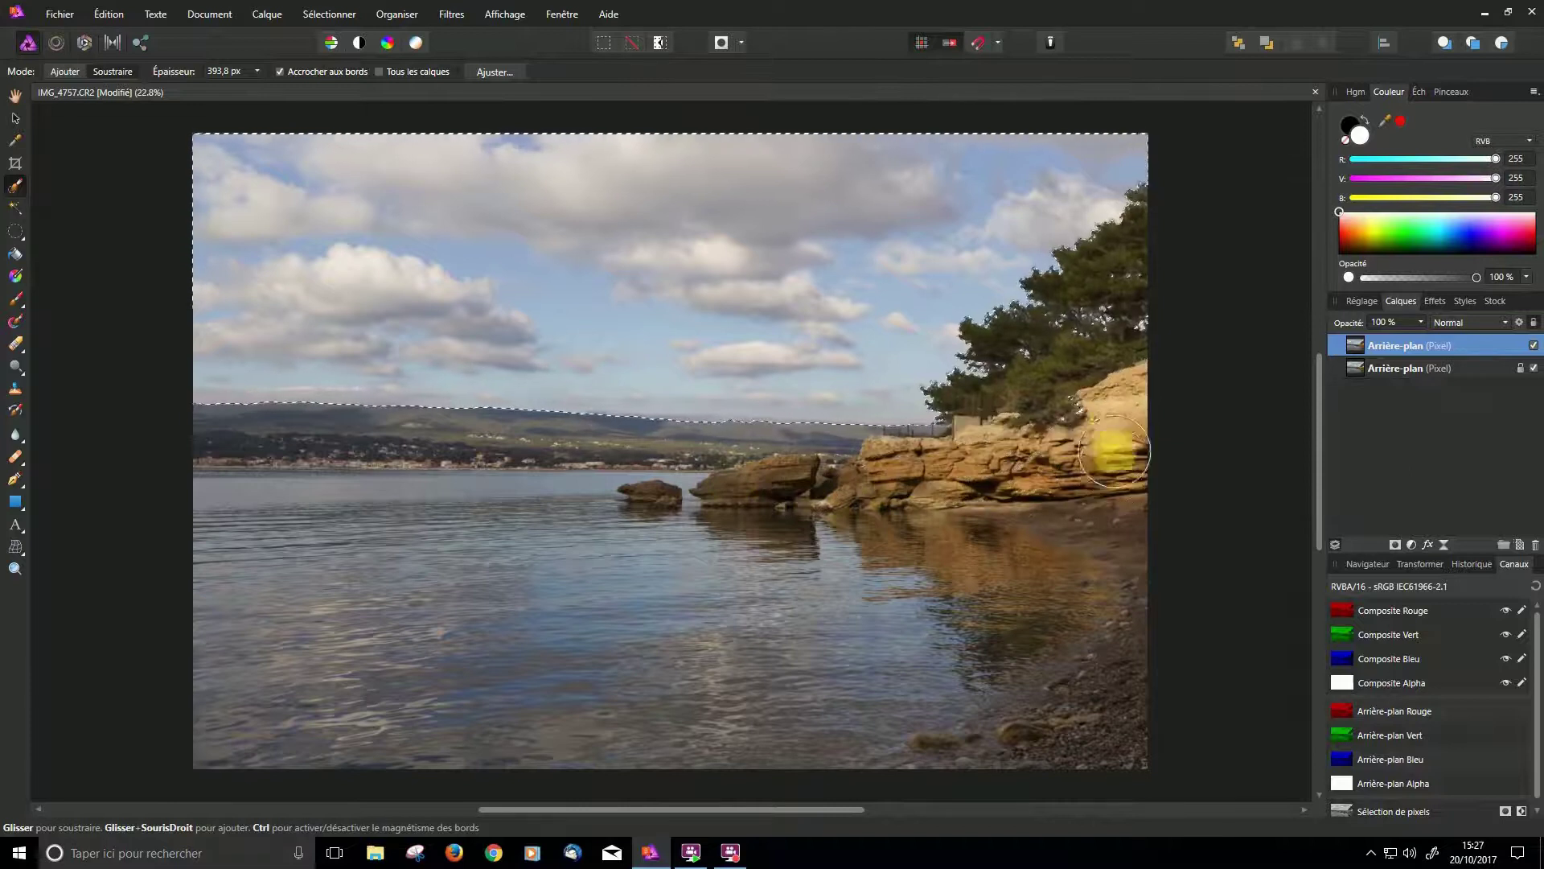
{"action": "mouse_move", "coordinate": [1114, 451]}
{"action": "left_mouse_down"}
{"action": "mouse_move", "coordinate": [1090, 412]}
{"action": "mouse_move", "coordinate": [1126, 524]}
{"action": "mouse_move", "coordinate": [1129, 621]}
{"action": "mouse_move", "coordinate": [1162, 652]}
{"action": "mouse_move", "coordinate": [1145, 639]}
{"action": "mouse_move", "coordinate": [1122, 658]}
{"action": "mouse_move", "coordinate": [1107, 636]}
{"action": "mouse_move", "coordinate": [1141, 605]}
{"action": "mouse_move", "coordinate": [724, 450]}
{"action": "left_mouse_up"}
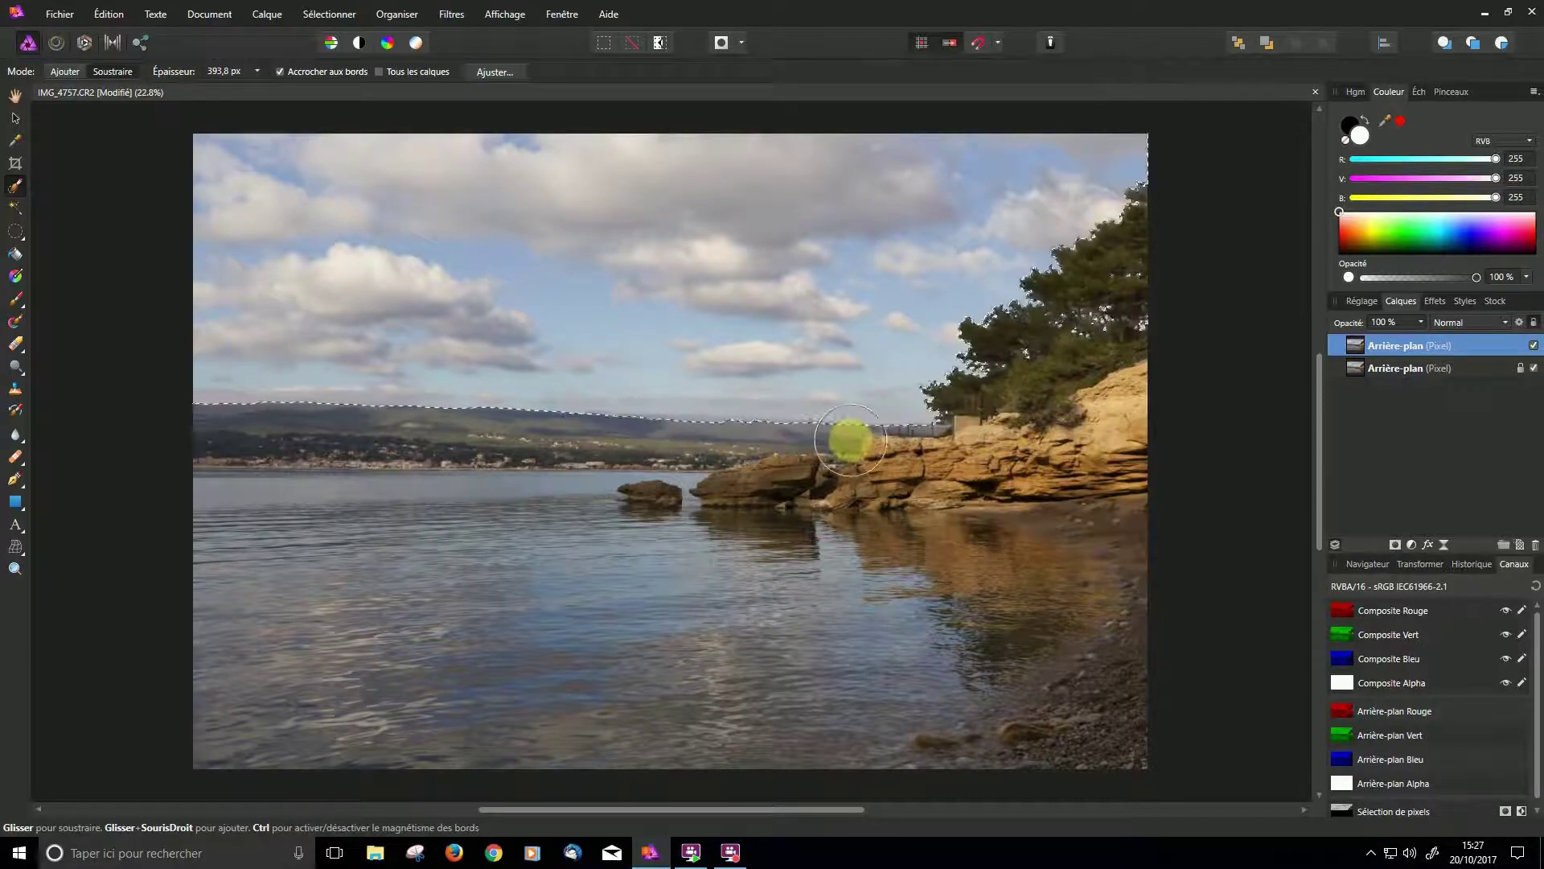
{"action": "mouse_move", "coordinate": [691, 427]}
{"action": "left_mouse_down"}
{"action": "mouse_move", "coordinate": [524, 286]}
{"action": "mouse_move", "coordinate": [910, 328]}
{"action": "mouse_move", "coordinate": [748, 379]}
{"action": "left_mouse_up"}
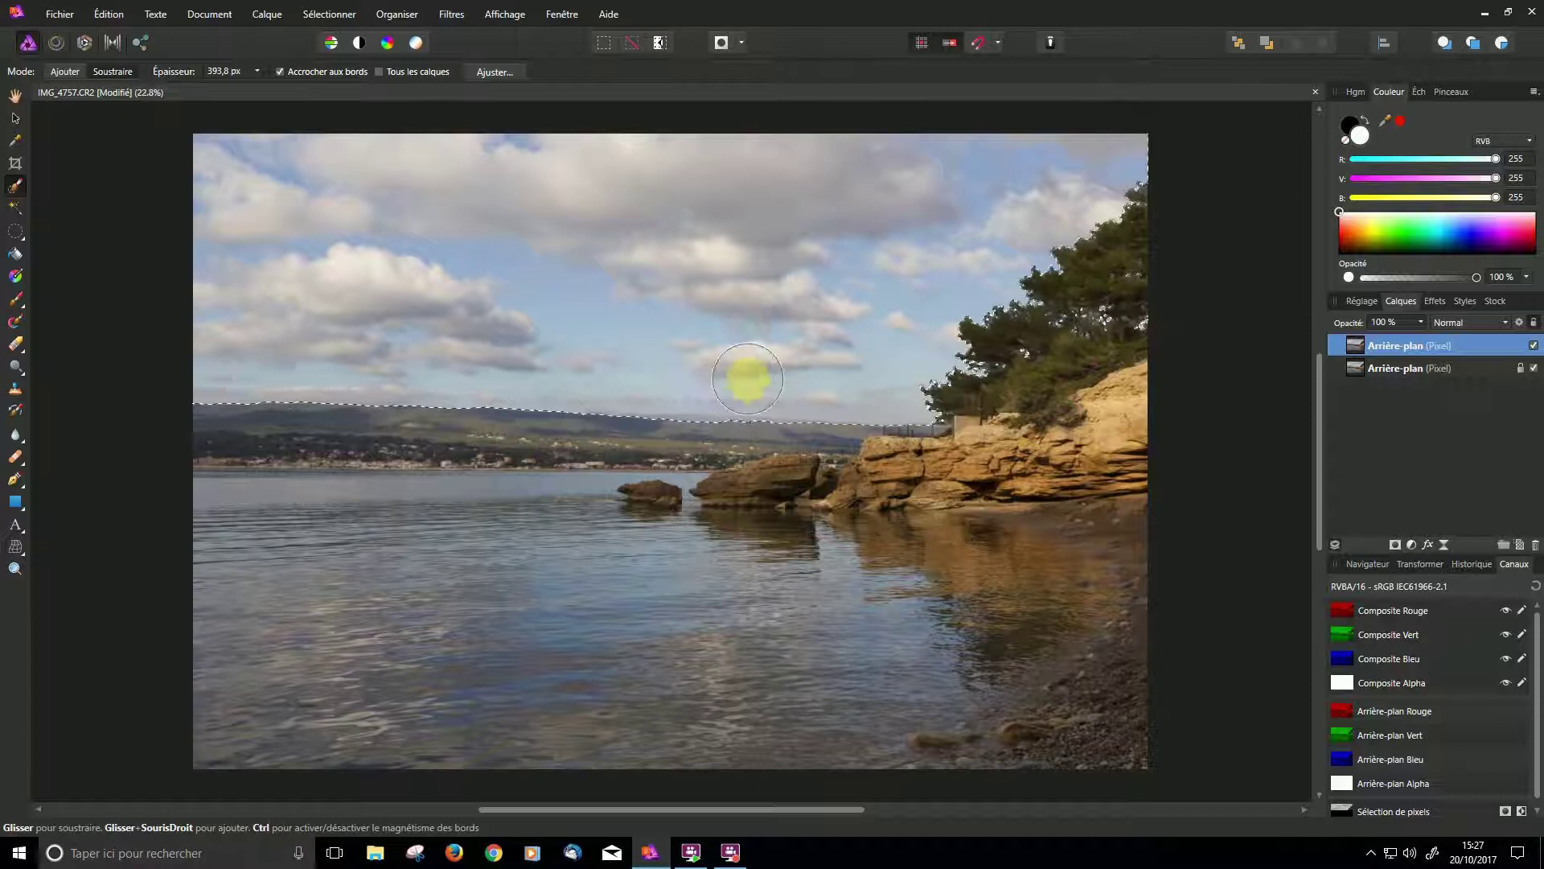
{"action": "mouse_move", "coordinate": [845, 396]}
{"action": "left_mouse_down"}
{"action": "mouse_move", "coordinate": [625, 285]}
{"action": "mouse_move", "coordinate": [723, 312]}
{"action": "mouse_move", "coordinate": [845, 398]}
{"action": "left_mouse_up"}
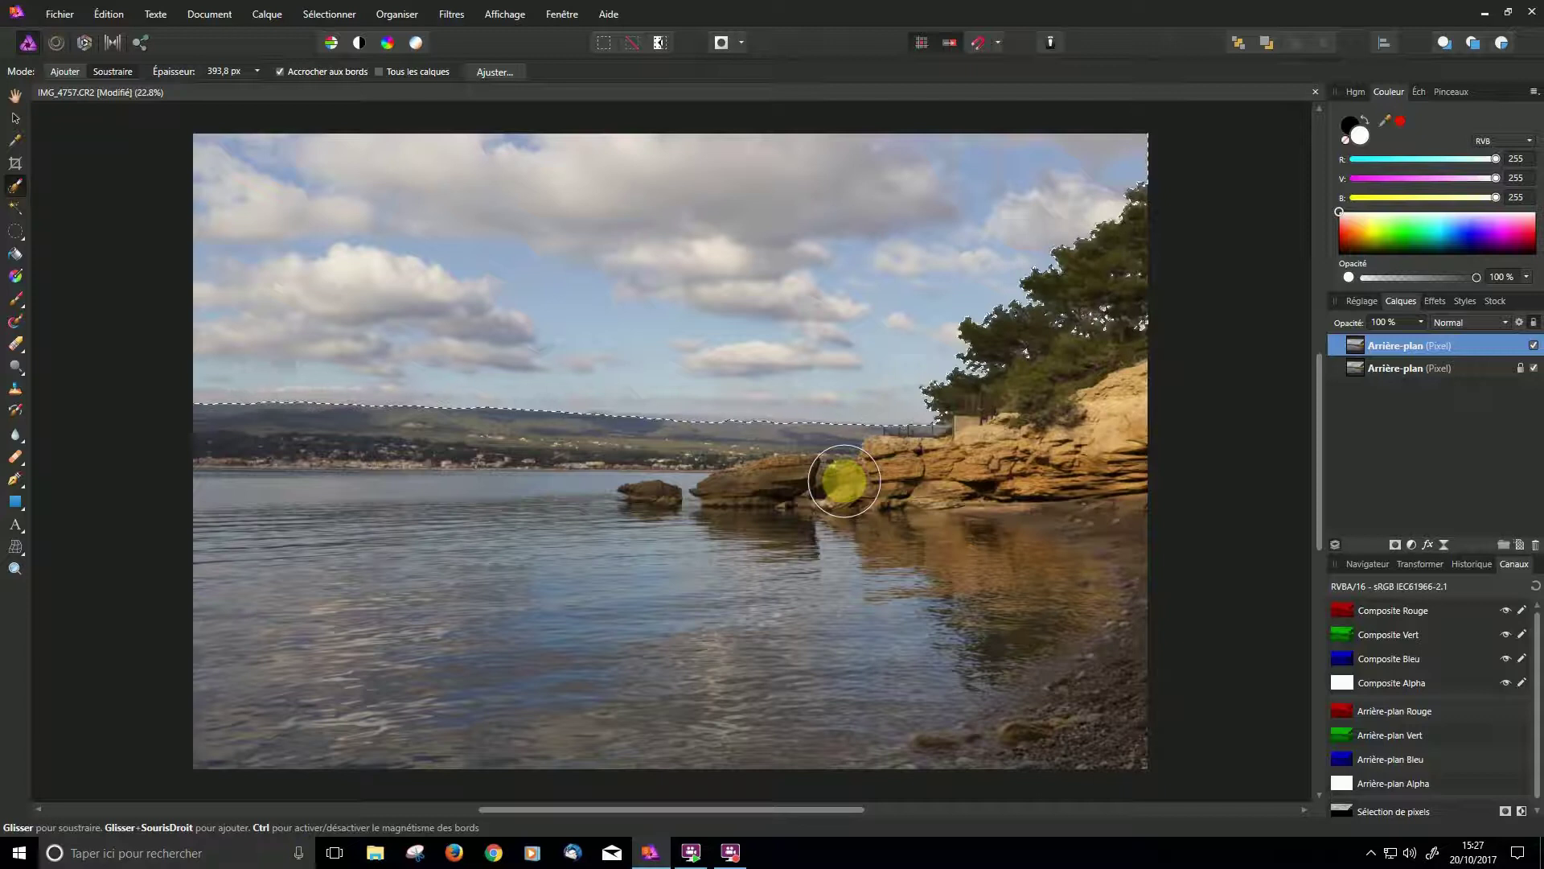
{"action": "mouse_move", "coordinate": [844, 480]}
{"action": "left_mouse_down"}
{"action": "mouse_move", "coordinate": [680, 548]}
{"action": "mouse_move", "coordinate": [664, 466]}
{"action": "left_mouse_up"}
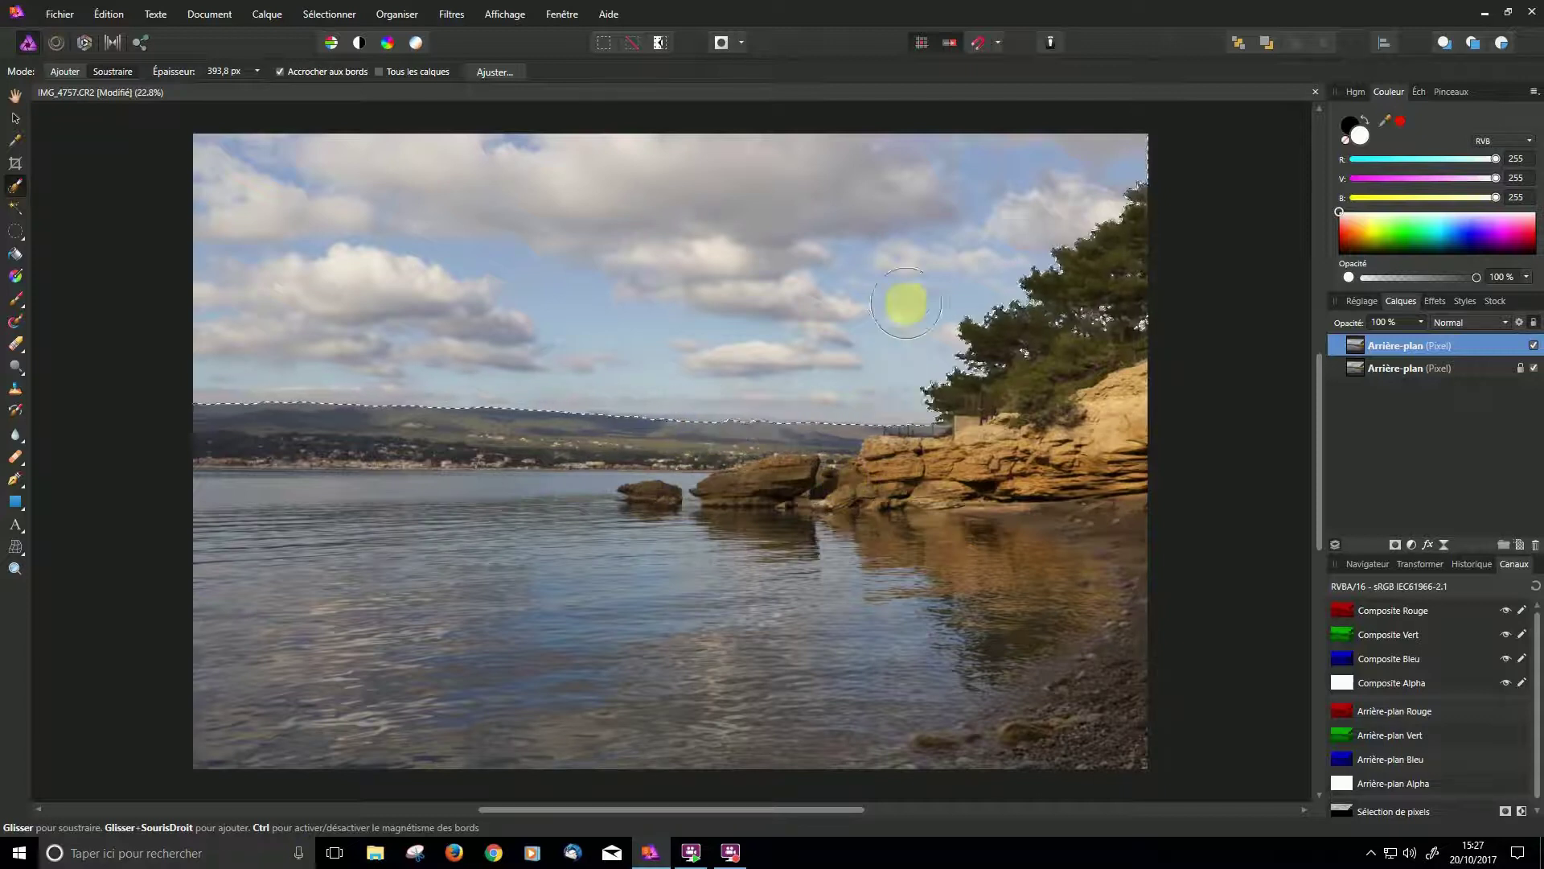
{"action": "mouse_move", "coordinate": [906, 302]}
{"action": "left_mouse_down"}
{"action": "mouse_move", "coordinate": [623, 272]}
{"action": "mouse_move", "coordinate": [558, 333]}
{"action": "mouse_move", "coordinate": [687, 356]}
{"action": "mouse_move", "coordinate": [723, 415]}
{"action": "mouse_move", "coordinate": [738, 410]}
{"action": "mouse_move", "coordinate": [685, 413]}
{"action": "mouse_move", "coordinate": [735, 419]}
{"action": "mouse_move", "coordinate": [748, 508]}
{"action": "mouse_move", "coordinate": [786, 451]}
{"action": "mouse_move", "coordinate": [808, 451]}
{"action": "mouse_move", "coordinate": [393, 505]}
{"action": "mouse_move", "coordinate": [226, 494]}
{"action": "mouse_move", "coordinate": [526, 468]}
{"action": "mouse_move", "coordinate": [908, 478]}
{"action": "mouse_move", "coordinate": [966, 605]}
{"action": "left_mouse_up"}
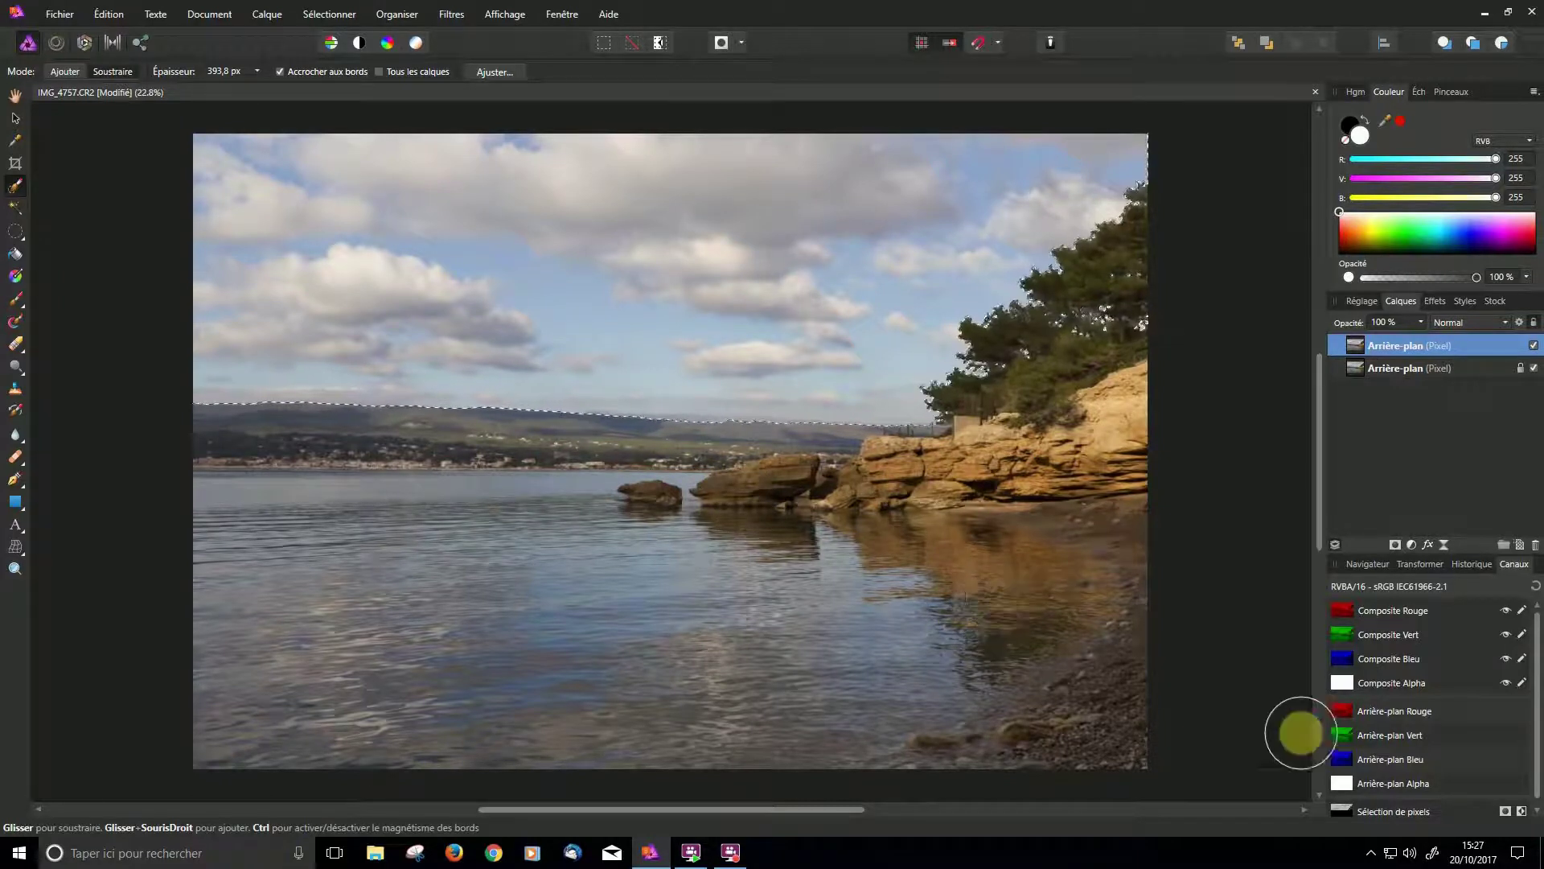
- Save the pixel selection as a spare channel and rename that channel "ciel"
{"action": "right_click", "coordinate": [1339, 809]}
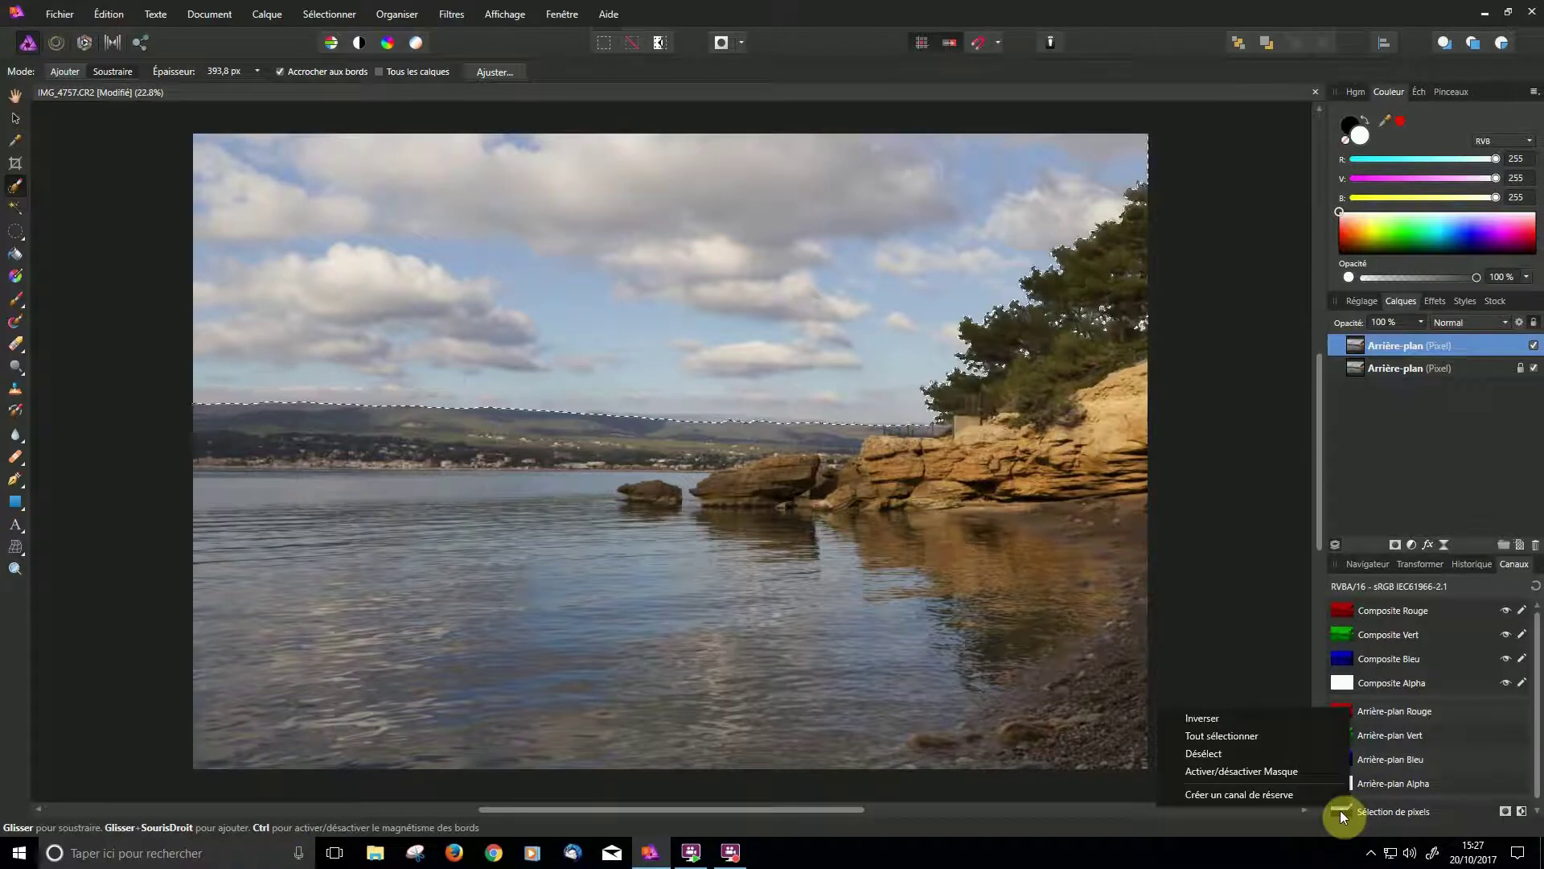
{"action": "left_click", "coordinate": [1293, 794]}
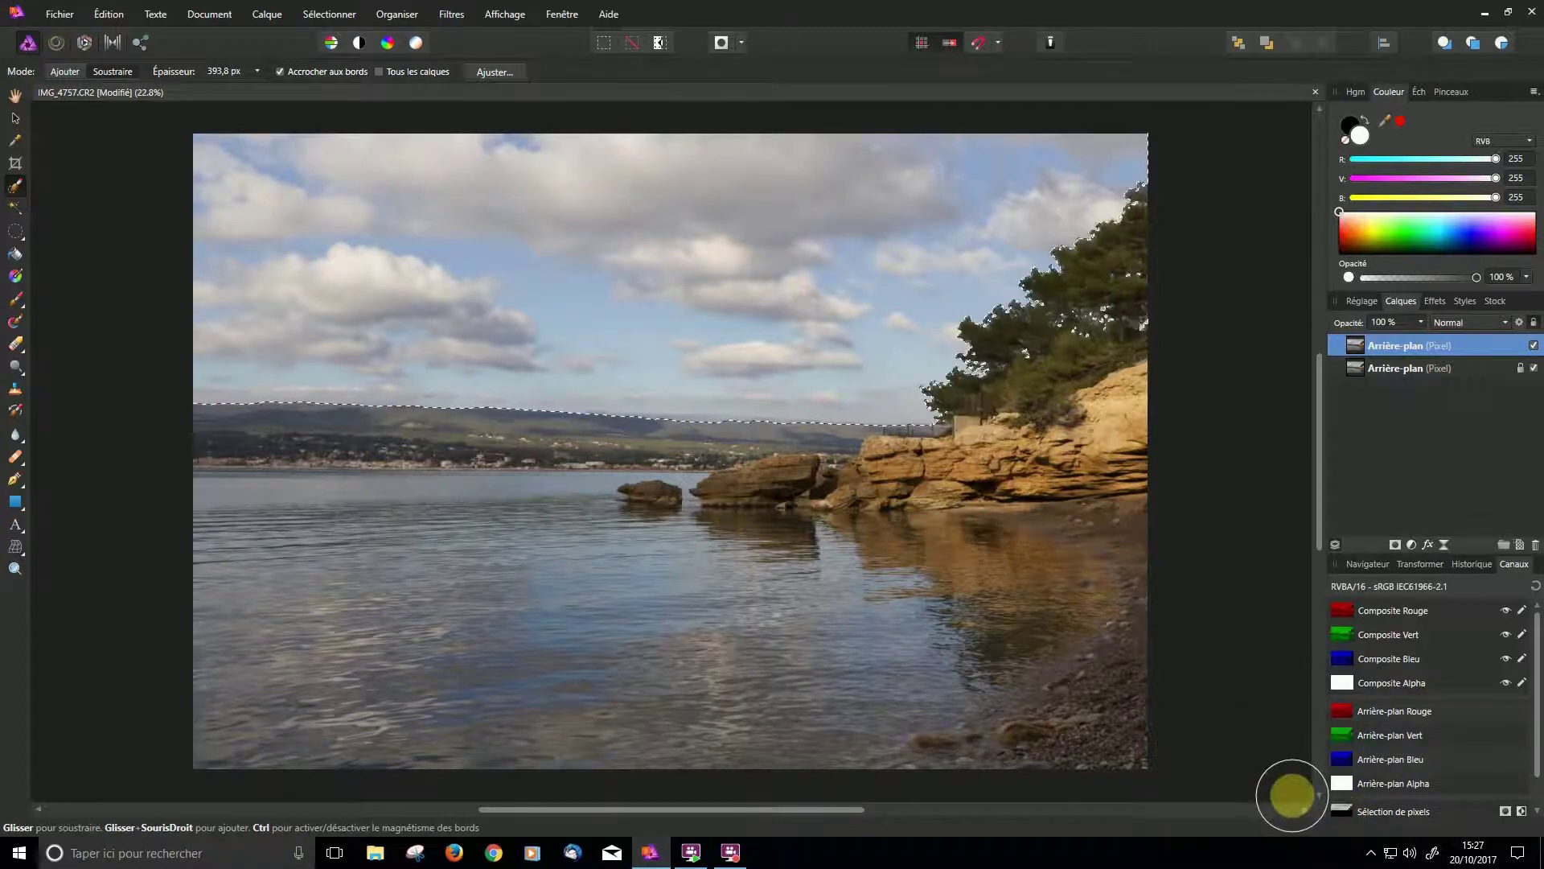
{"action": "scroll", "coordinate": [1418, 756], "scroll_direction": "down", "scroll_amount": 1}
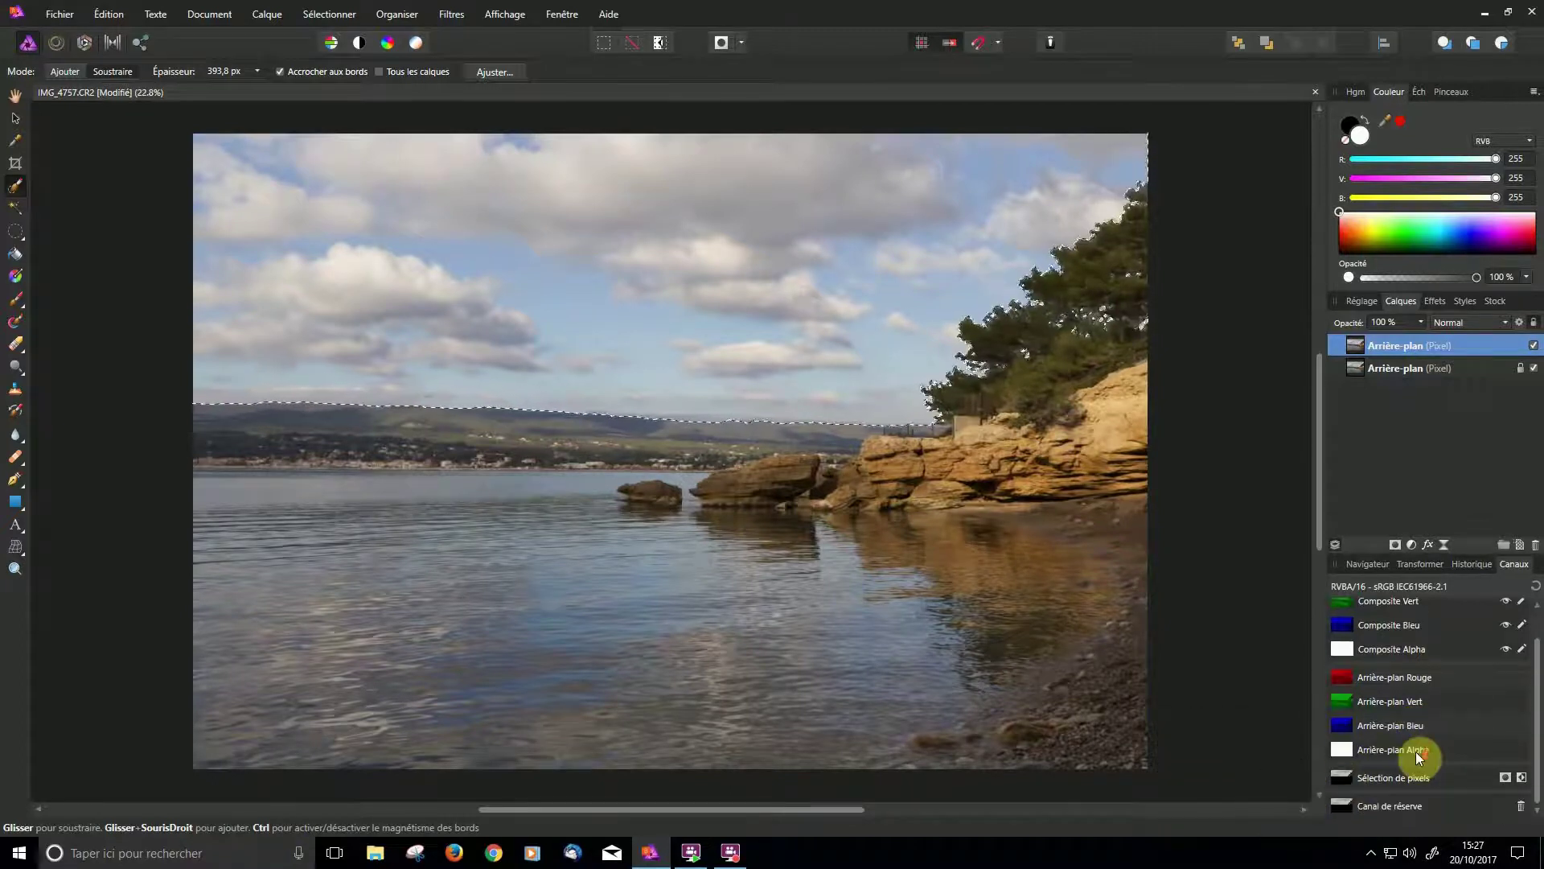
{"action": "right_click", "coordinate": [1383, 804]}
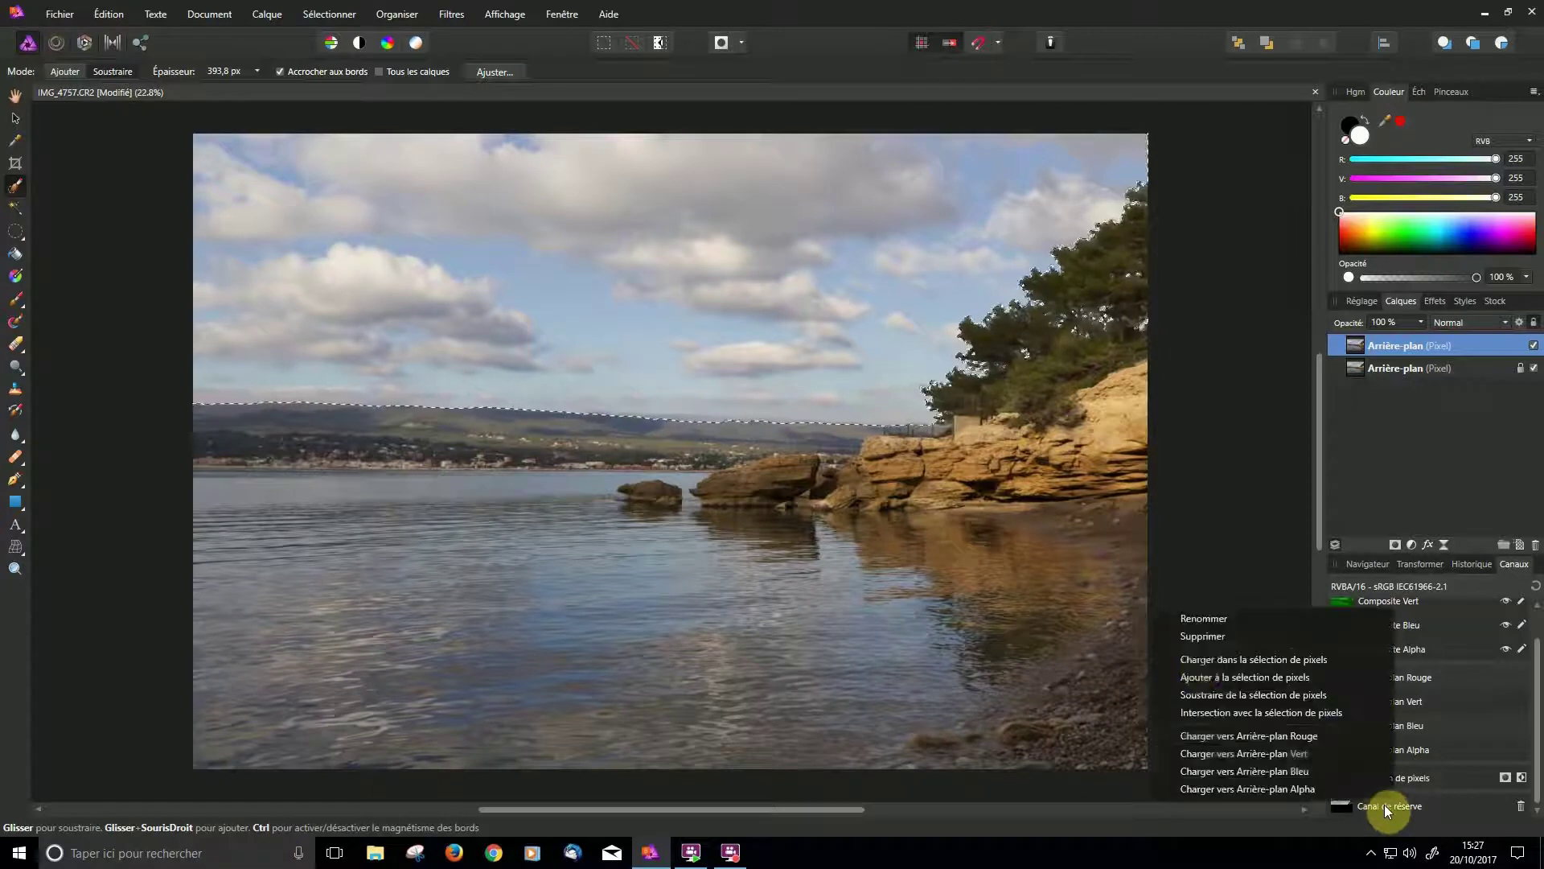
{"action": "left_click", "coordinate": [1188, 616]}
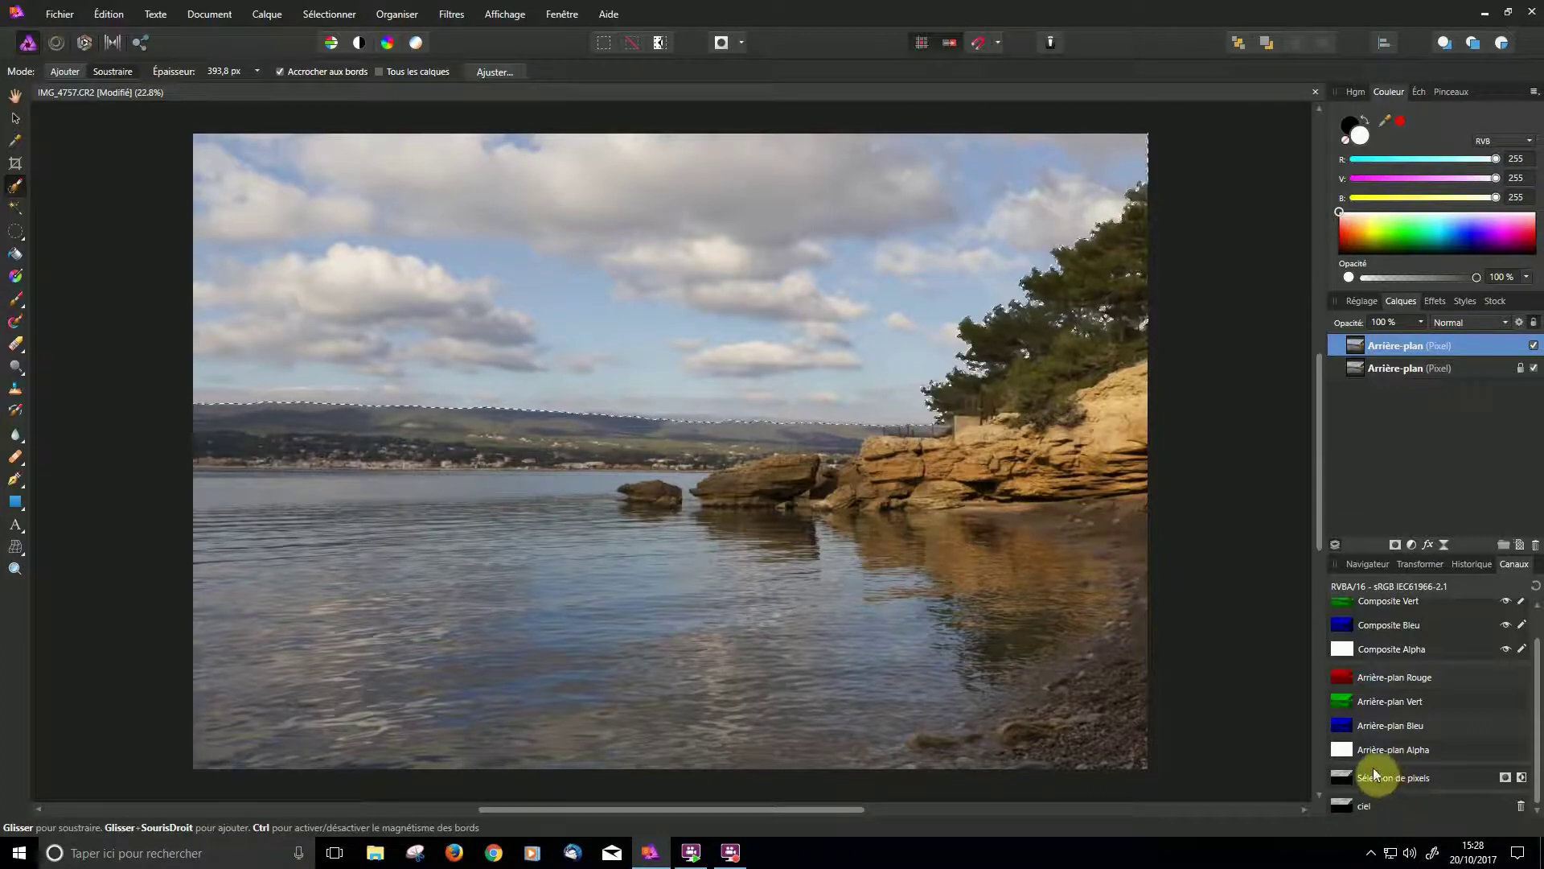
- Add a Curves adjustment with the default preset, limited to the selected sky
{"action": "left_click", "coordinate": [1361, 301]}
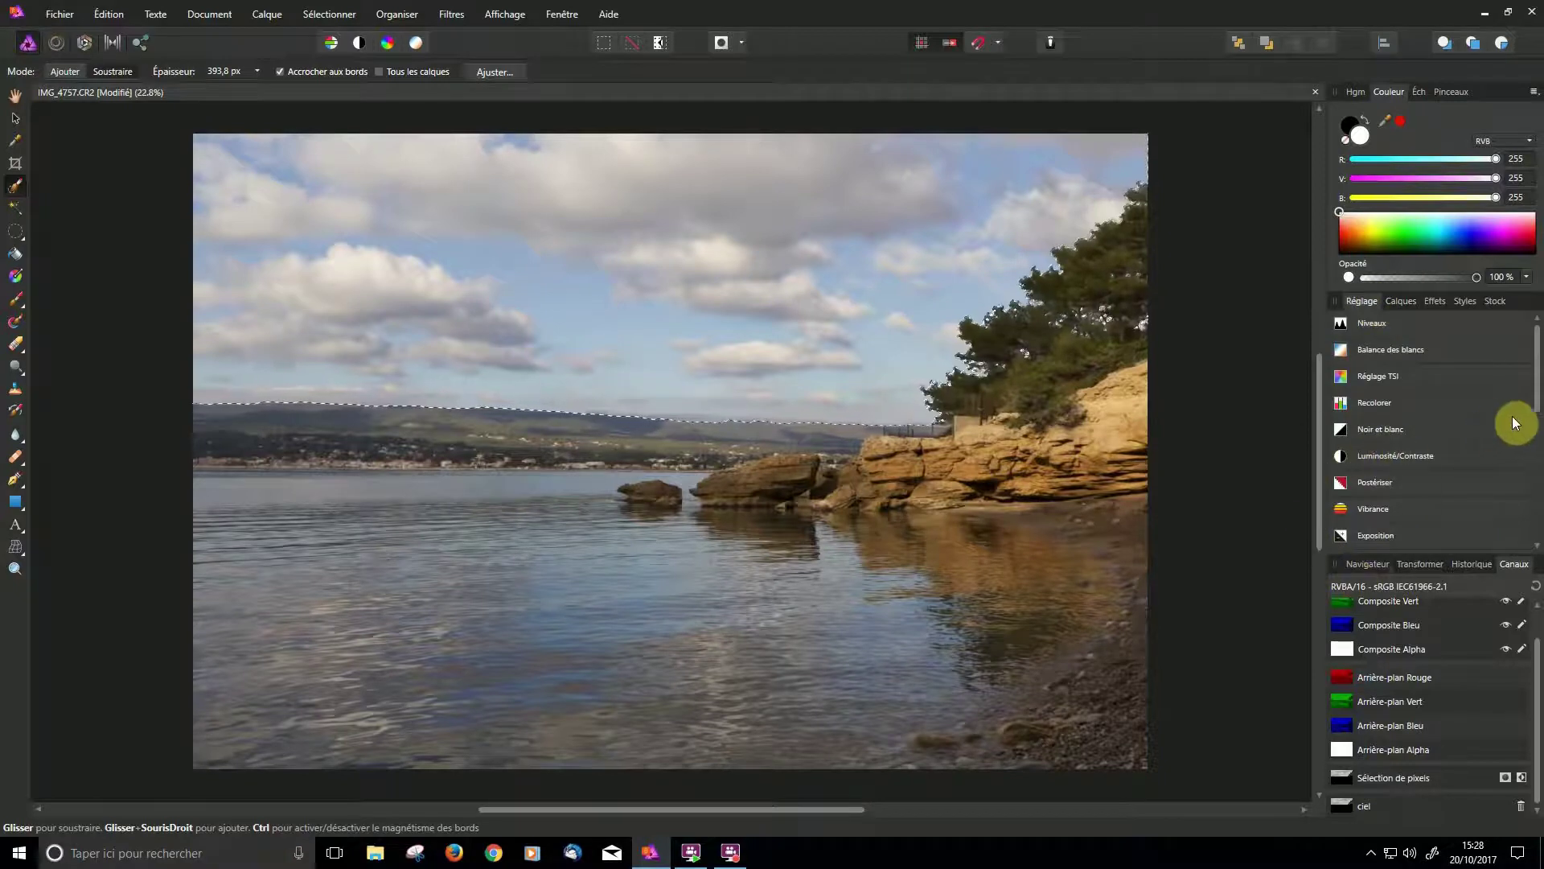
{"action": "left_click_drag", "start_coordinate": [1537, 408], "coordinate": [1537, 466]}
{"action": "left_click", "coordinate": [1369, 450]}
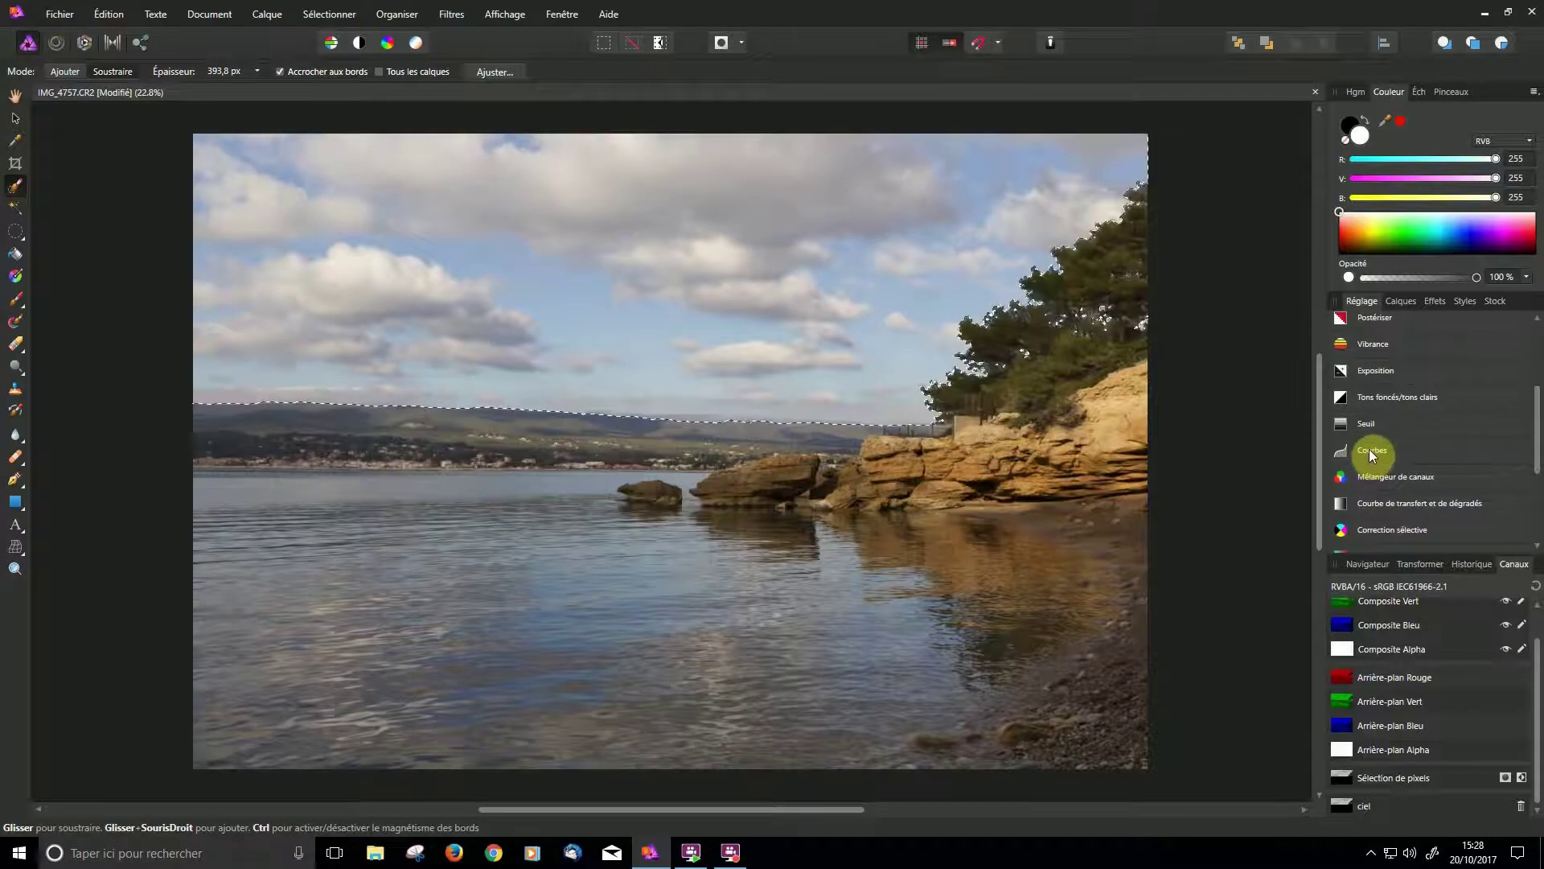
{"action": "left_click", "coordinate": [1363, 492]}
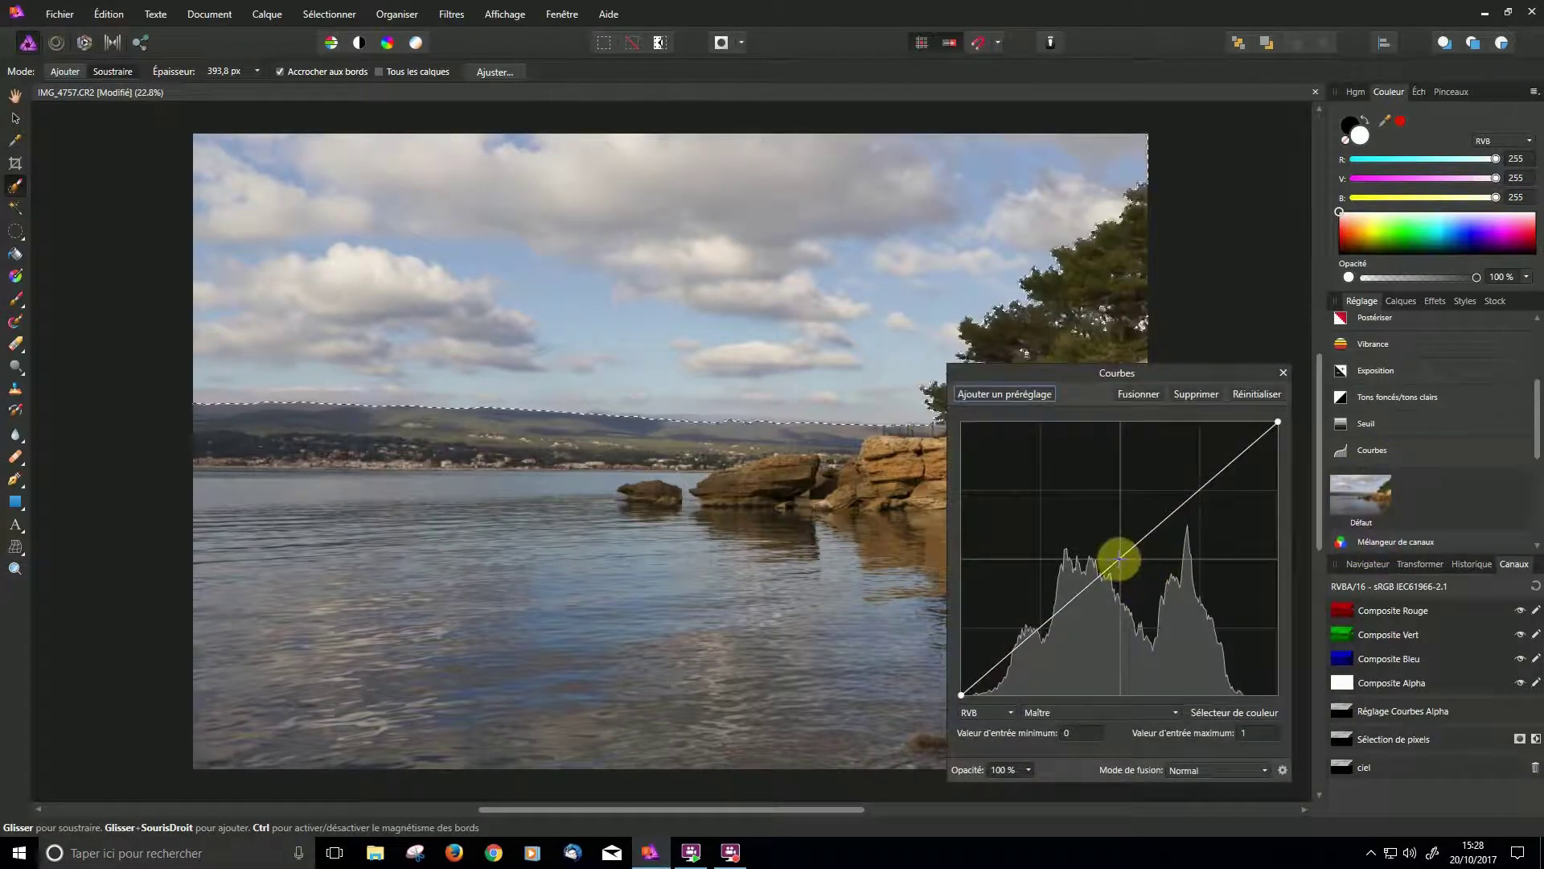
- Shape the master curve for more sky contrast, pulling the midtones well down and anchoring the highlights near the original diagonal
{"action": "left_click_drag", "start_coordinate": [1120, 558], "coordinate": [1122, 644]}
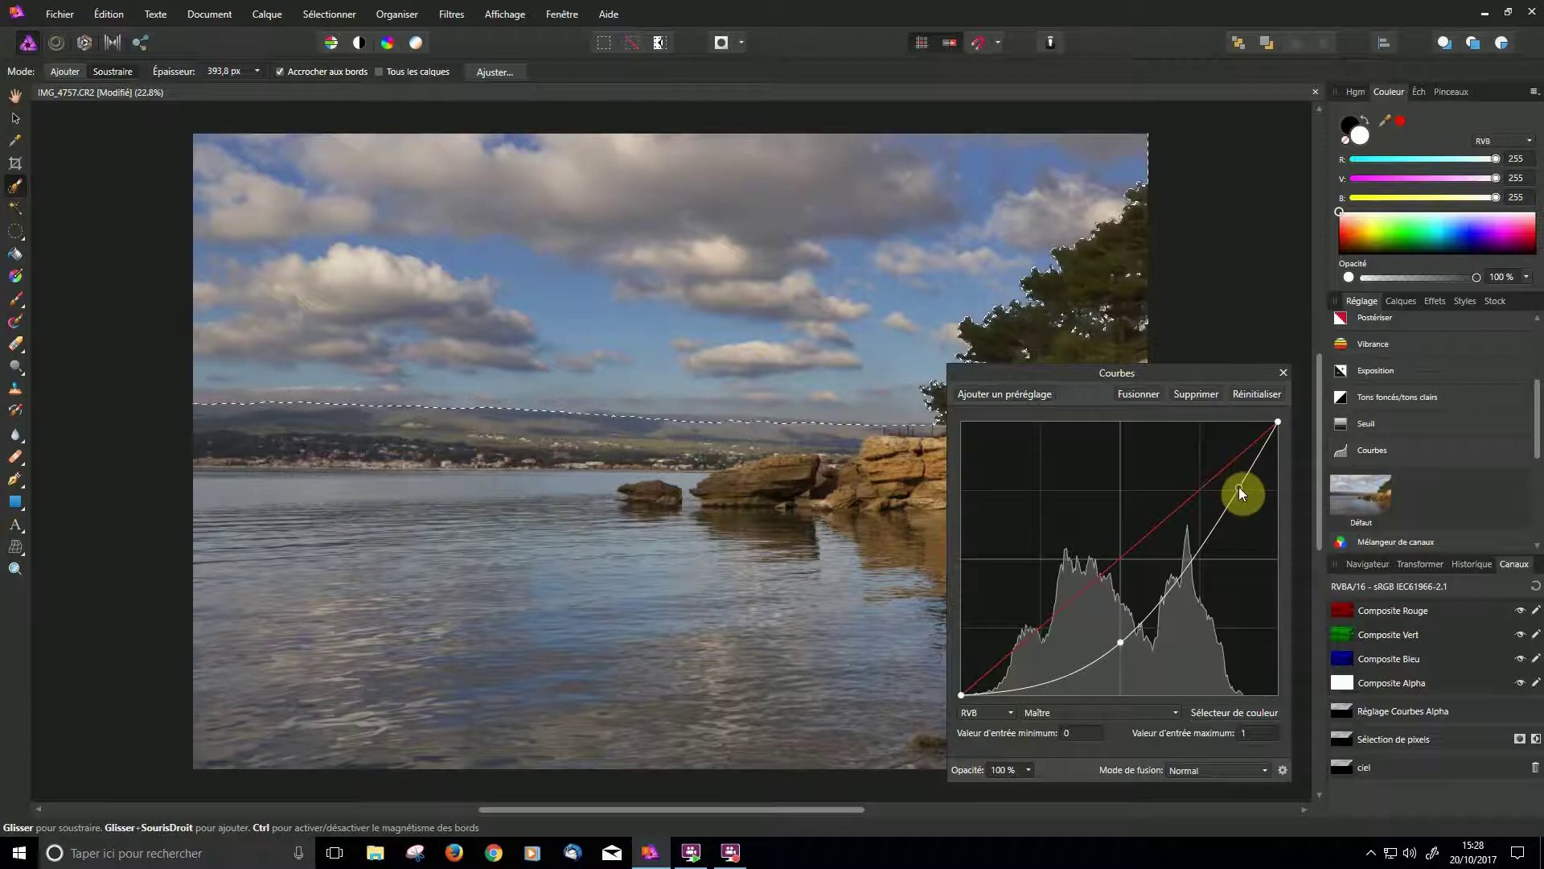
{"action": "mouse_move", "coordinate": [1239, 486]}
{"action": "left_mouse_down"}
{"action": "mouse_move", "coordinate": [1223, 469]}
{"action": "mouse_move", "coordinate": [1238, 461]}
{"action": "mouse_move", "coordinate": [1209, 486]}
{"action": "left_mouse_up"}
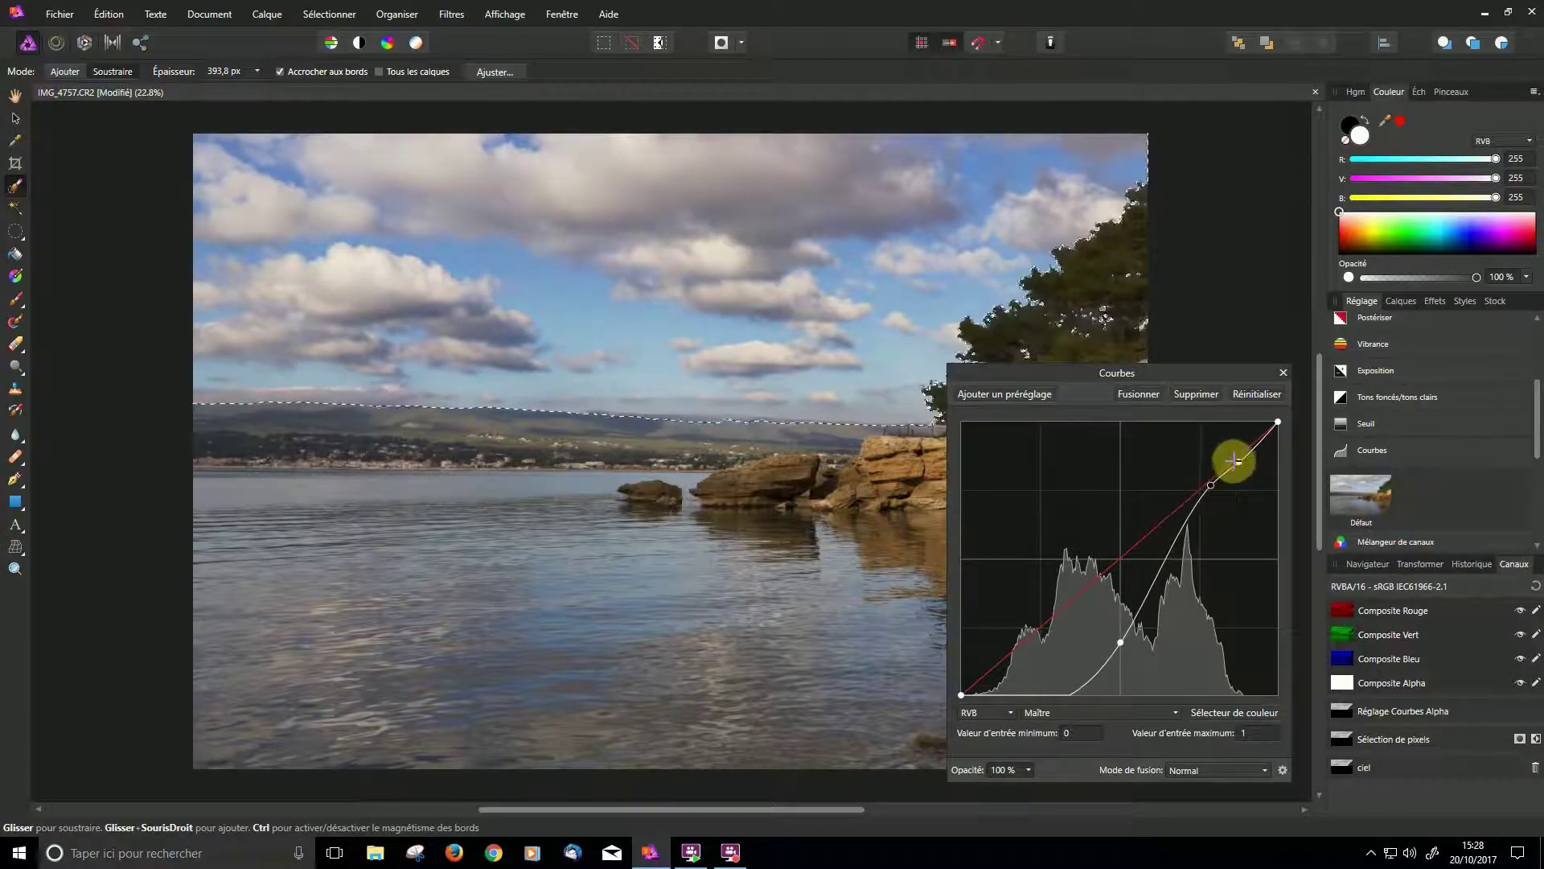
{"action": "left_click", "coordinate": [1235, 458]}
{"action": "left_click_drag", "start_coordinate": [1210, 485], "coordinate": [1215, 489]}
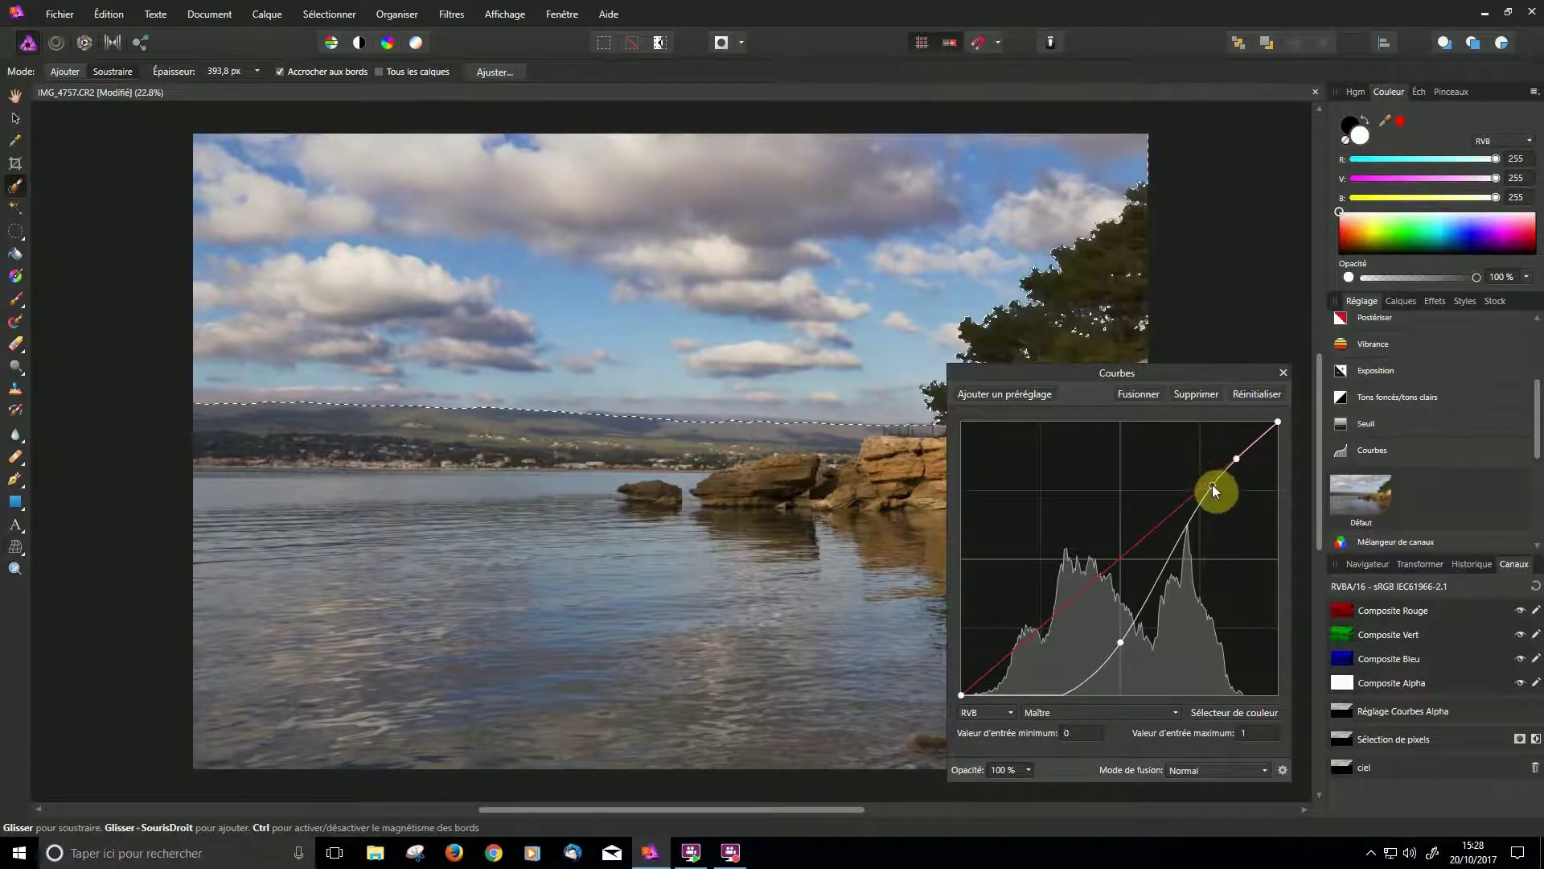
{"action": "left_click_drag", "start_coordinate": [1122, 641], "coordinate": [1132, 650]}
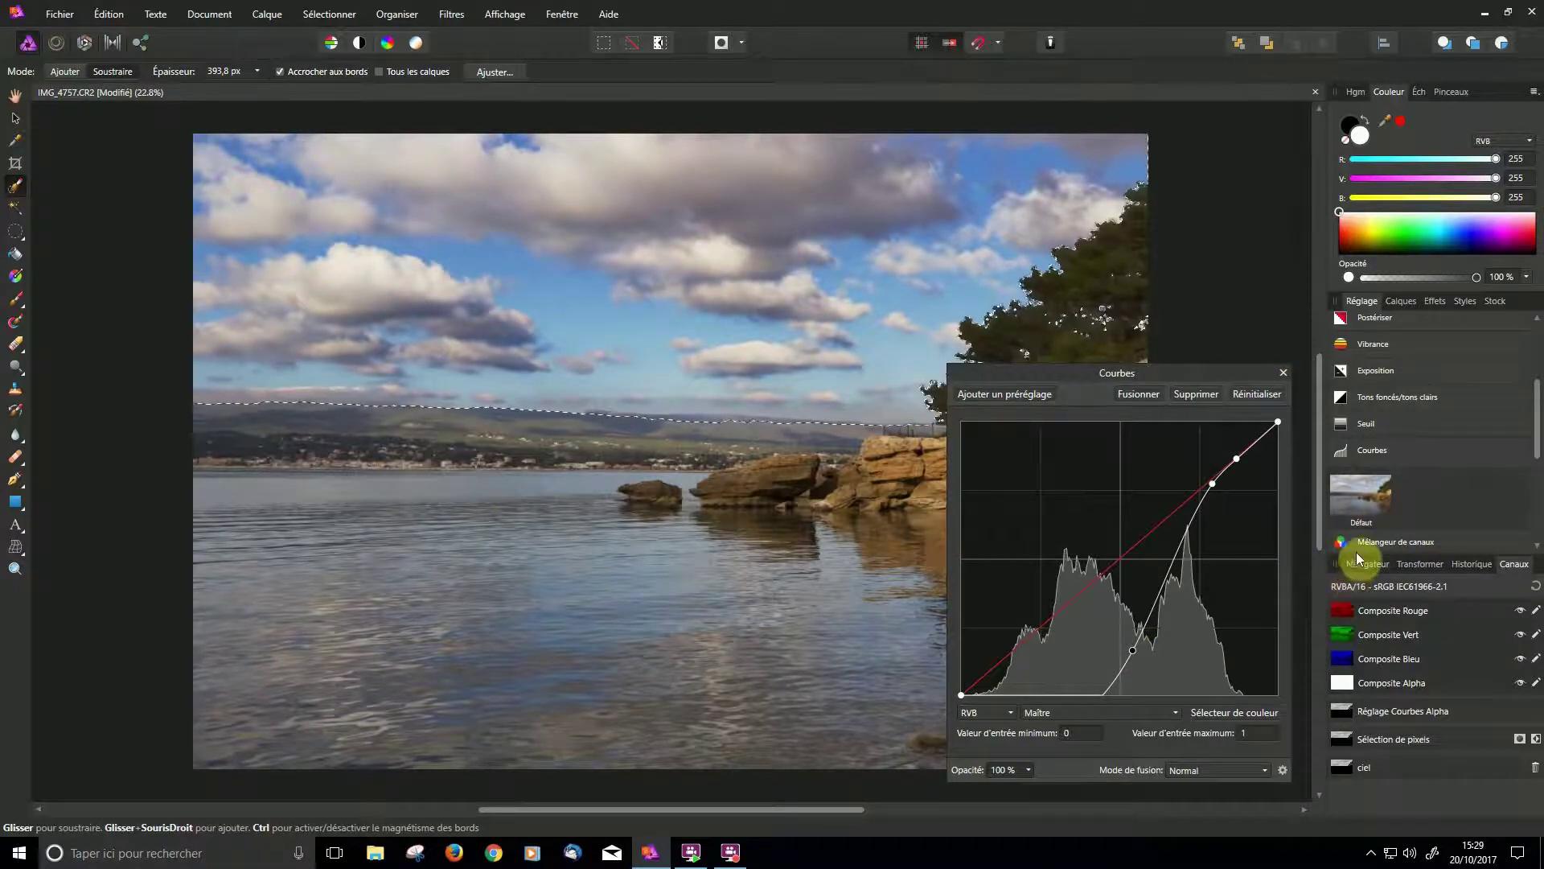
{"action": "left_click", "coordinate": [1282, 373]}
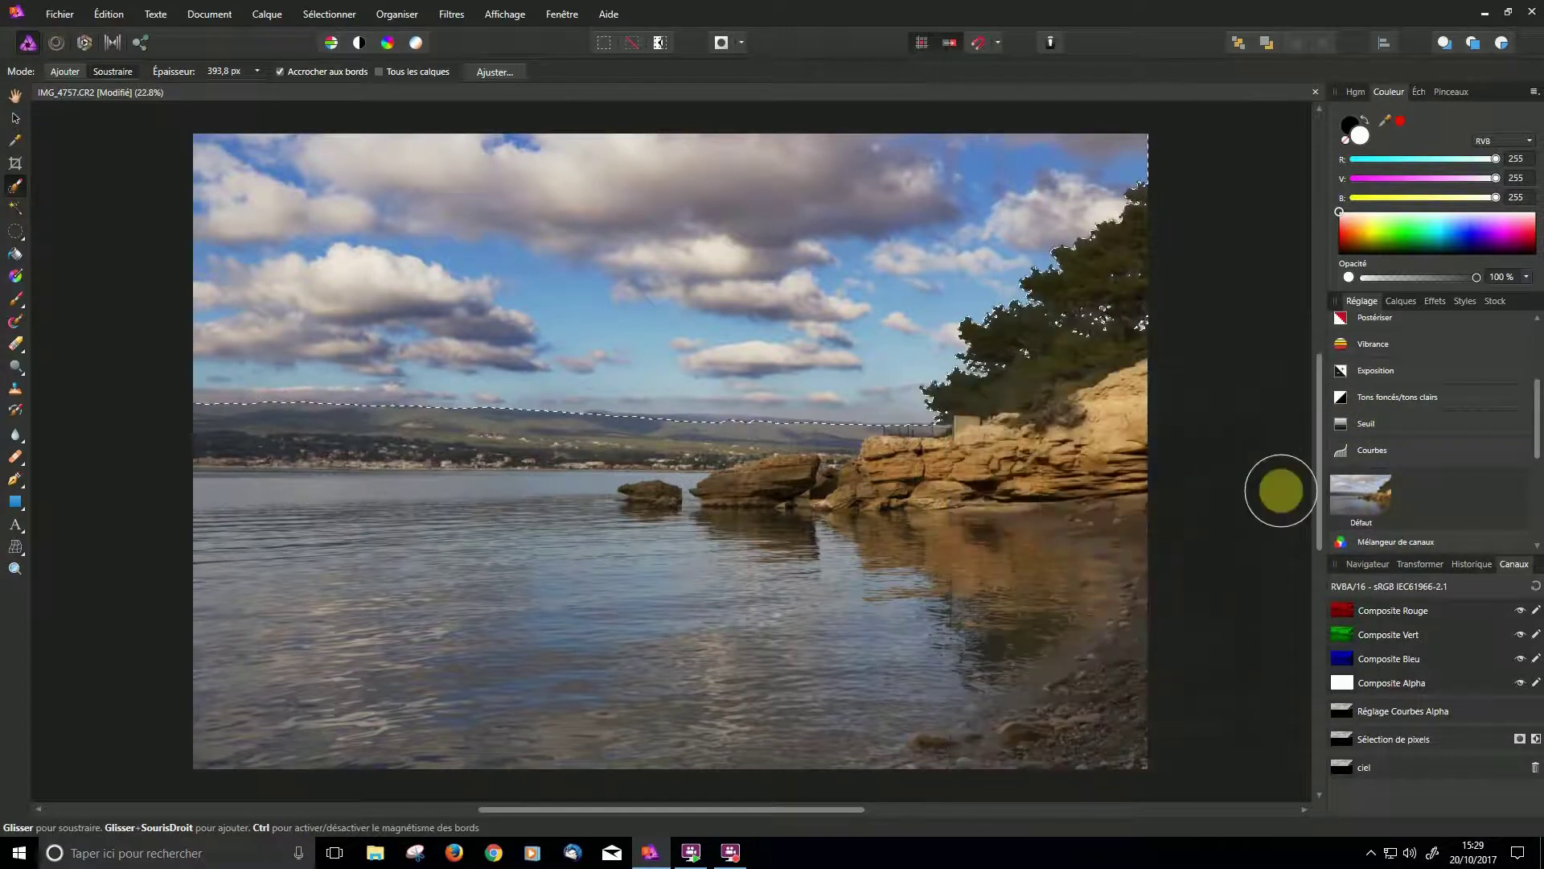
- Deselect the sky and compare the photo with the Curves adjustment hidden and shown
{"action": "left_click", "coordinate": [1401, 301]}
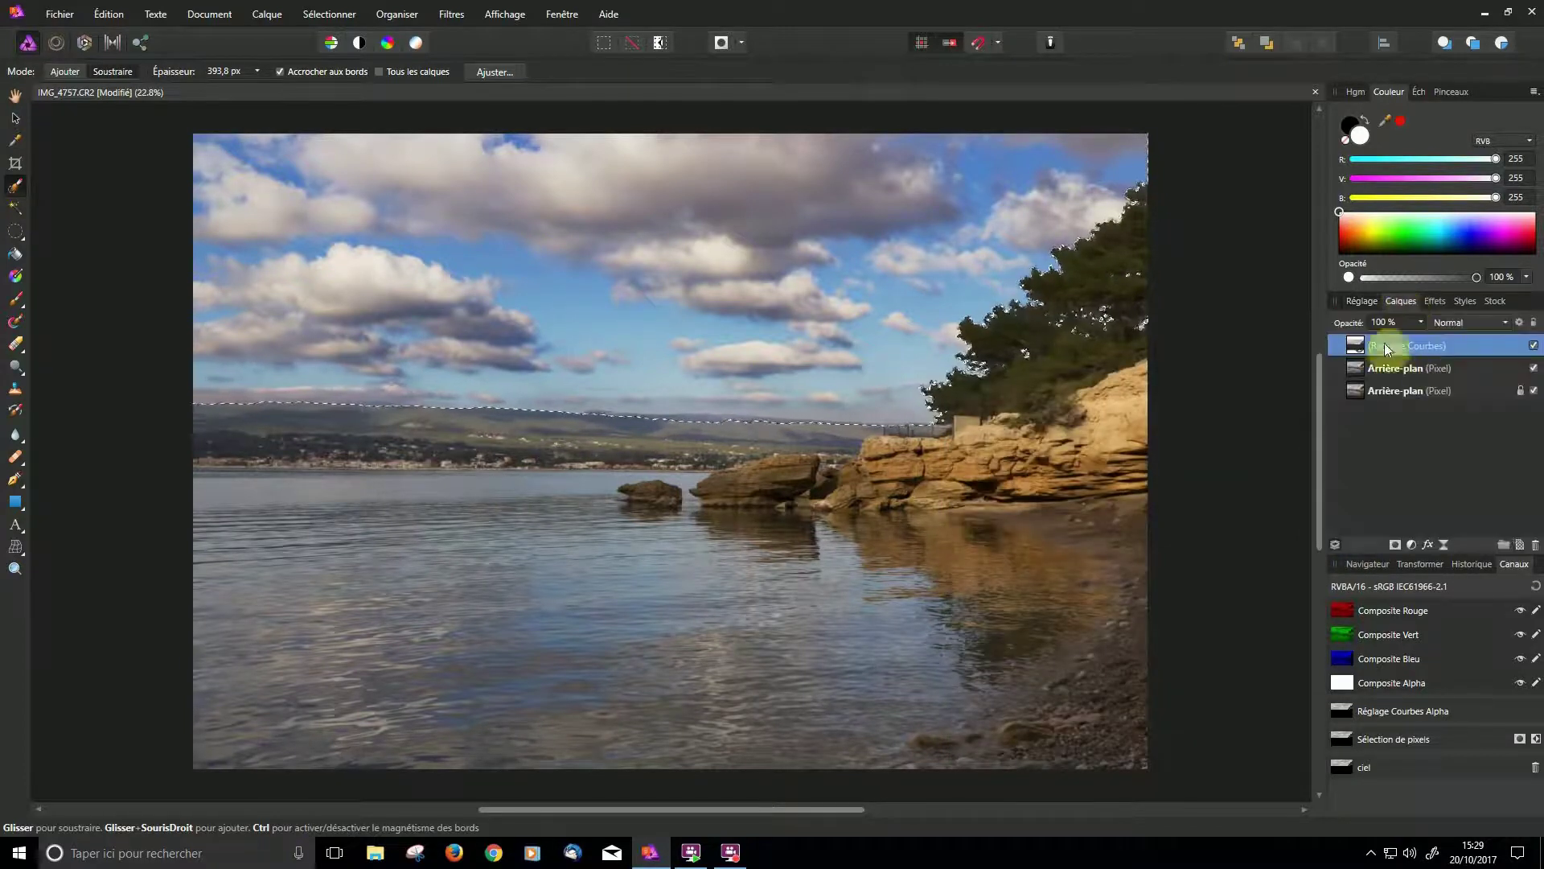
{"action": "left_click", "coordinate": [17, 235]}
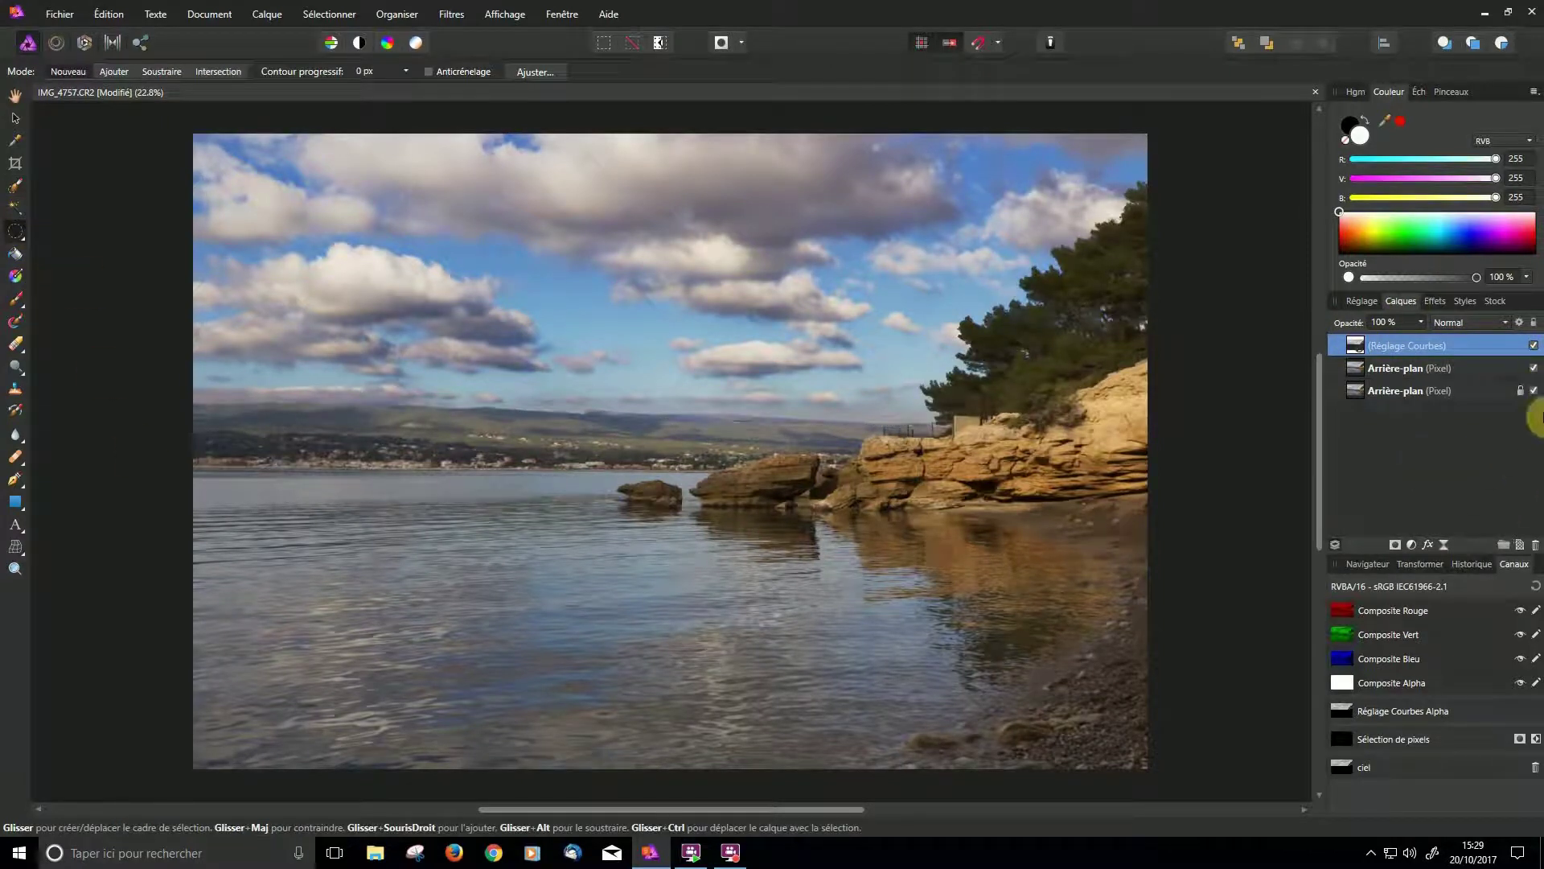
{"action": "left_click", "coordinate": [1534, 346]}
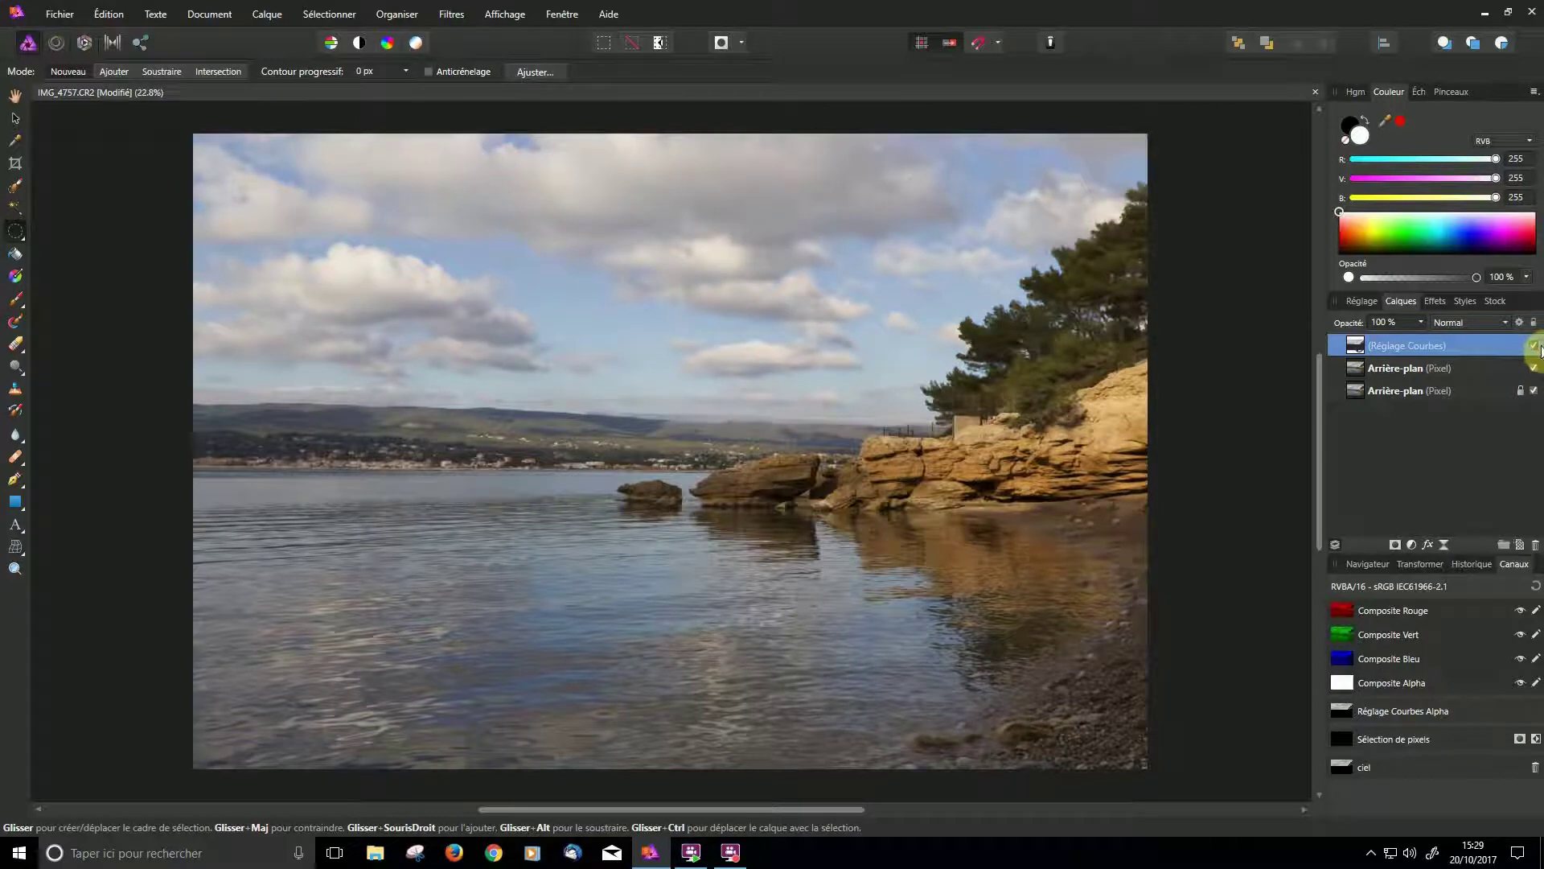
{"action": "left_click", "coordinate": [1533, 346]}
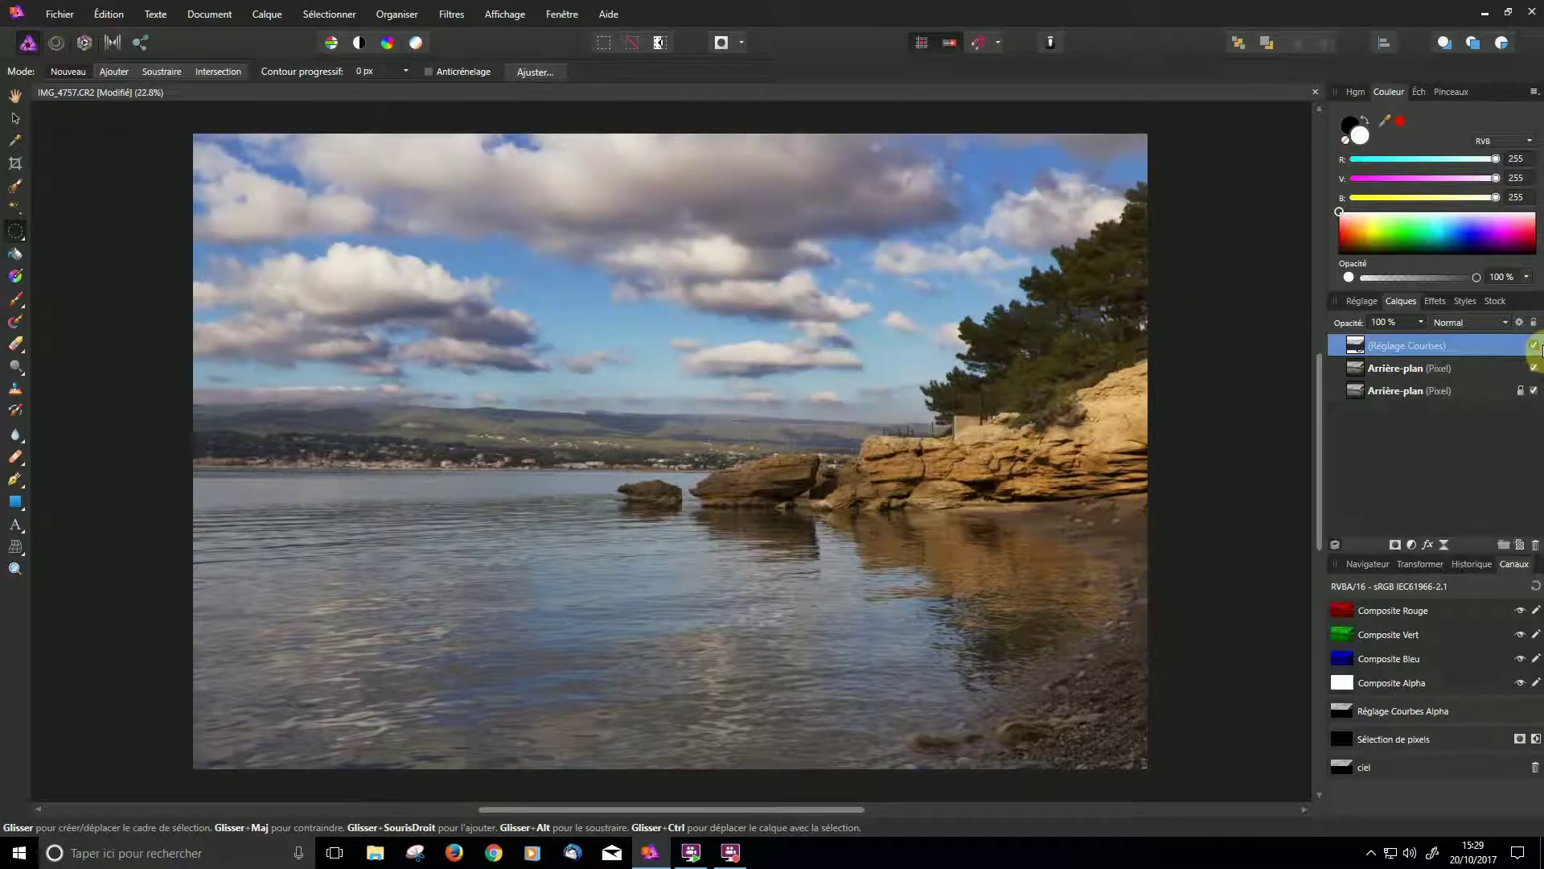
{"action": "left_click", "coordinate": [1533, 346]}
{"action": "left_click", "coordinate": [1534, 346]}
- Set up the Paint Brush with black, 27% flow and a size of about 434 px for retouching the Curves mask
{"action": "left_click", "coordinate": [17, 300]}
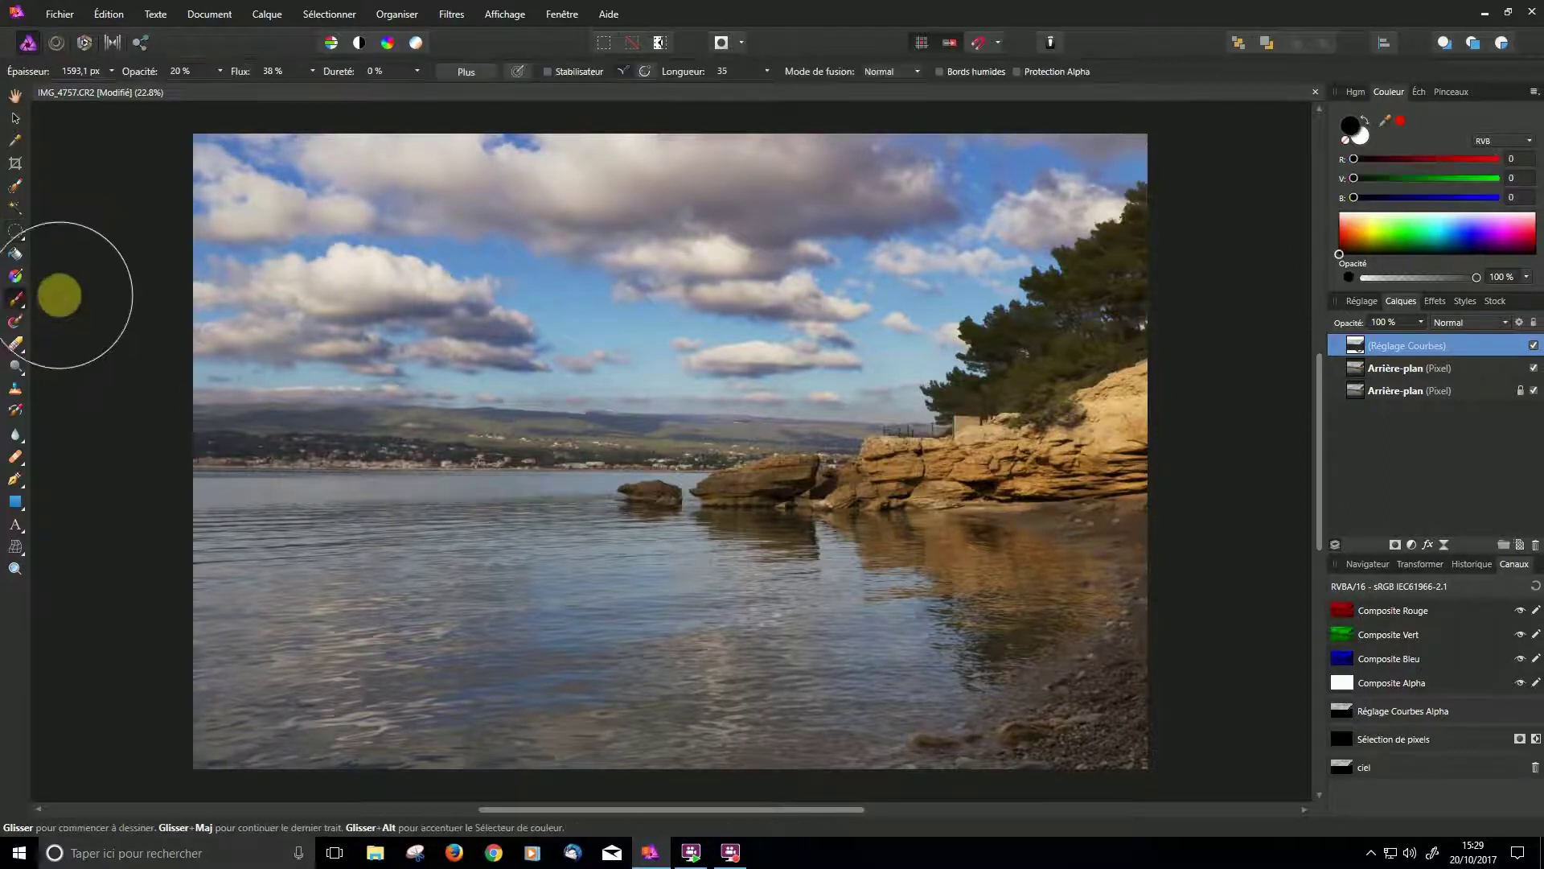
{"action": "left_click", "coordinate": [1346, 131]}
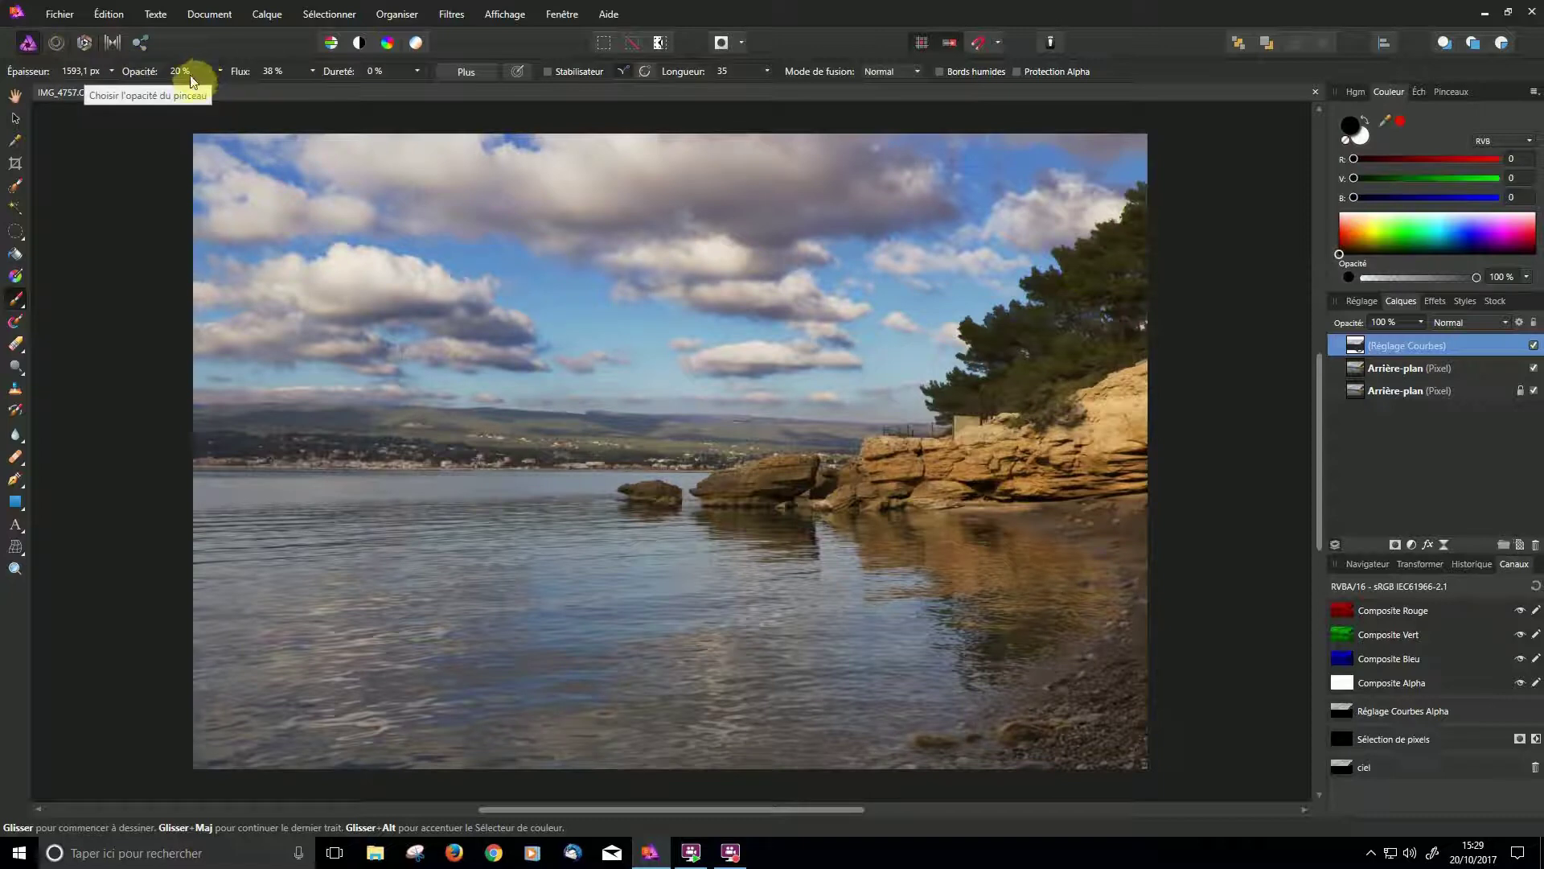
{"action": "left_click", "coordinate": [312, 70]}
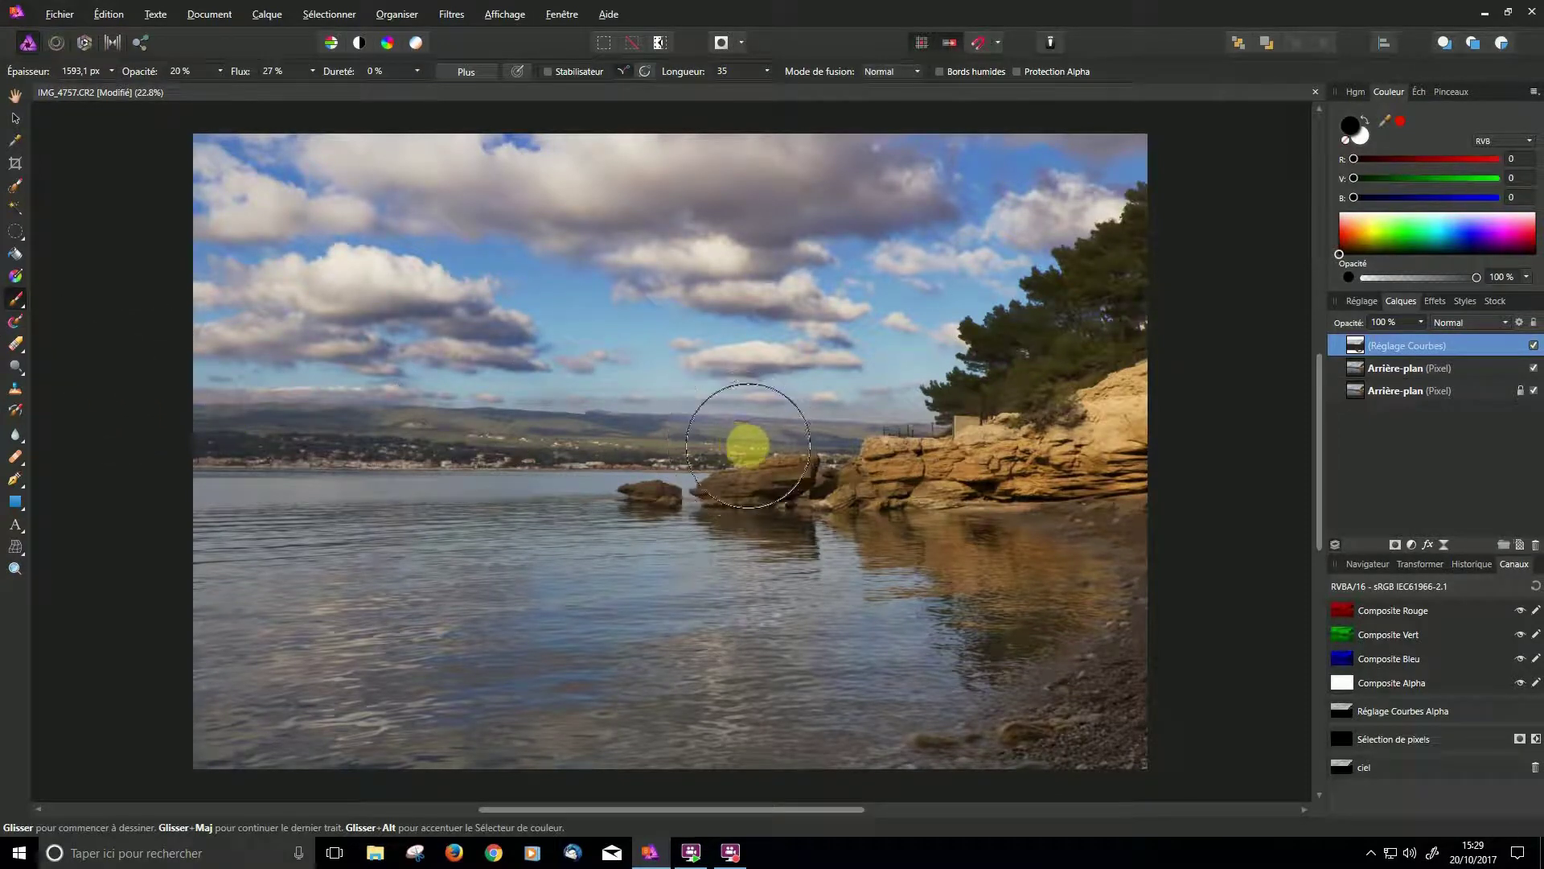
{"action": "key", "text": "bracketleft"}
{"action": "key", "text": "bracketleft"}
{"action": "key", "text": "bracketleft"}
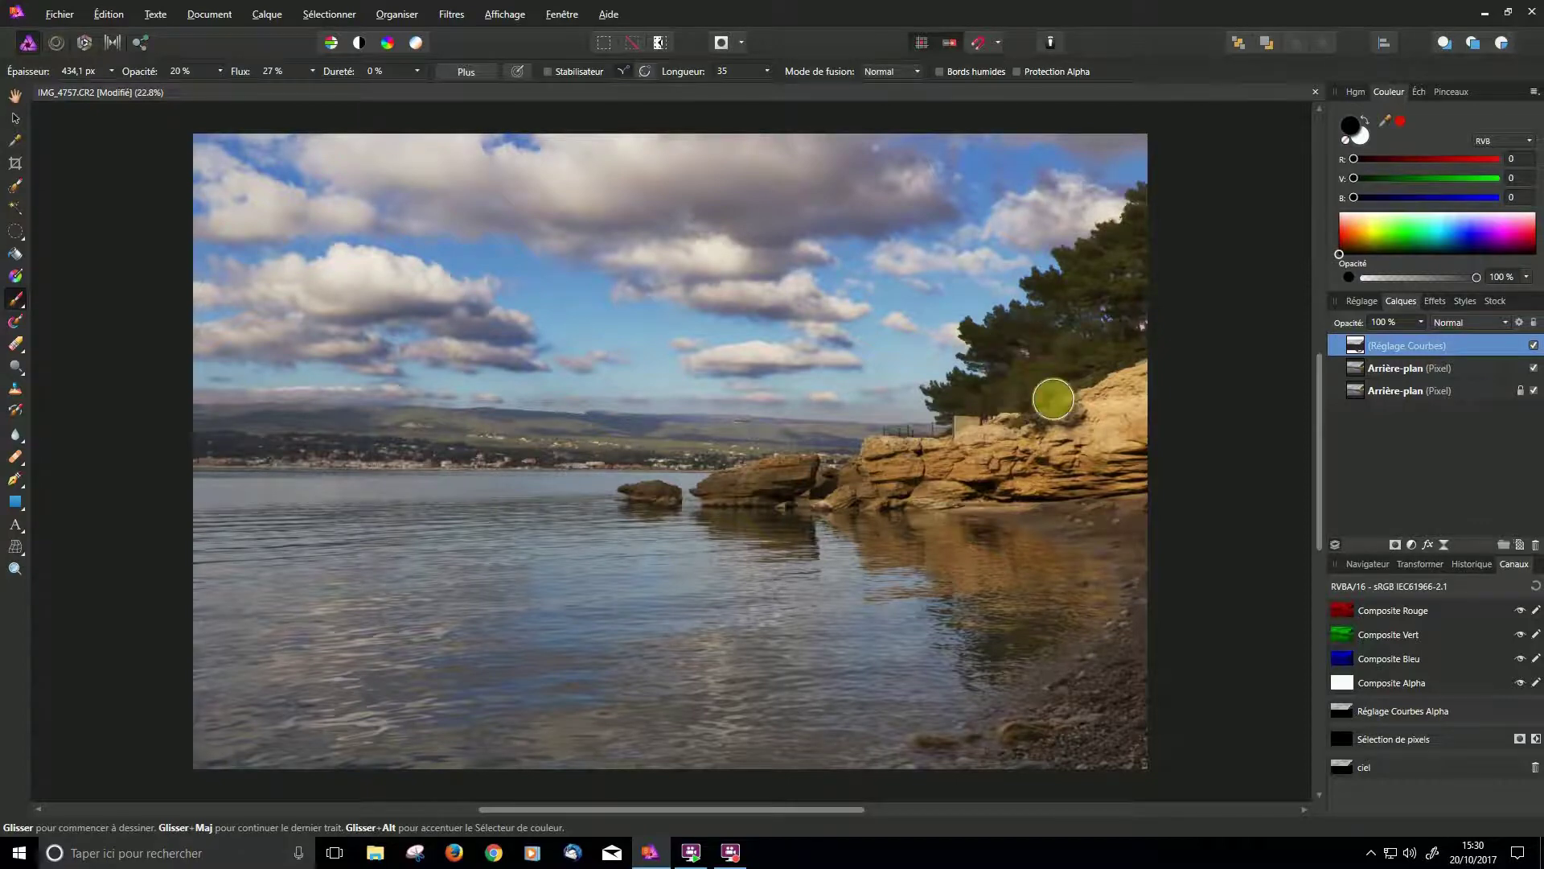
- Paint black on the Curves adjustment's mask over the pine trees above the rocks to remove the darkening there
{"action": "left_click", "coordinate": [958, 402]}
{"action": "left_click", "coordinate": [962, 398]}
{"action": "left_click", "coordinate": [1062, 383]}
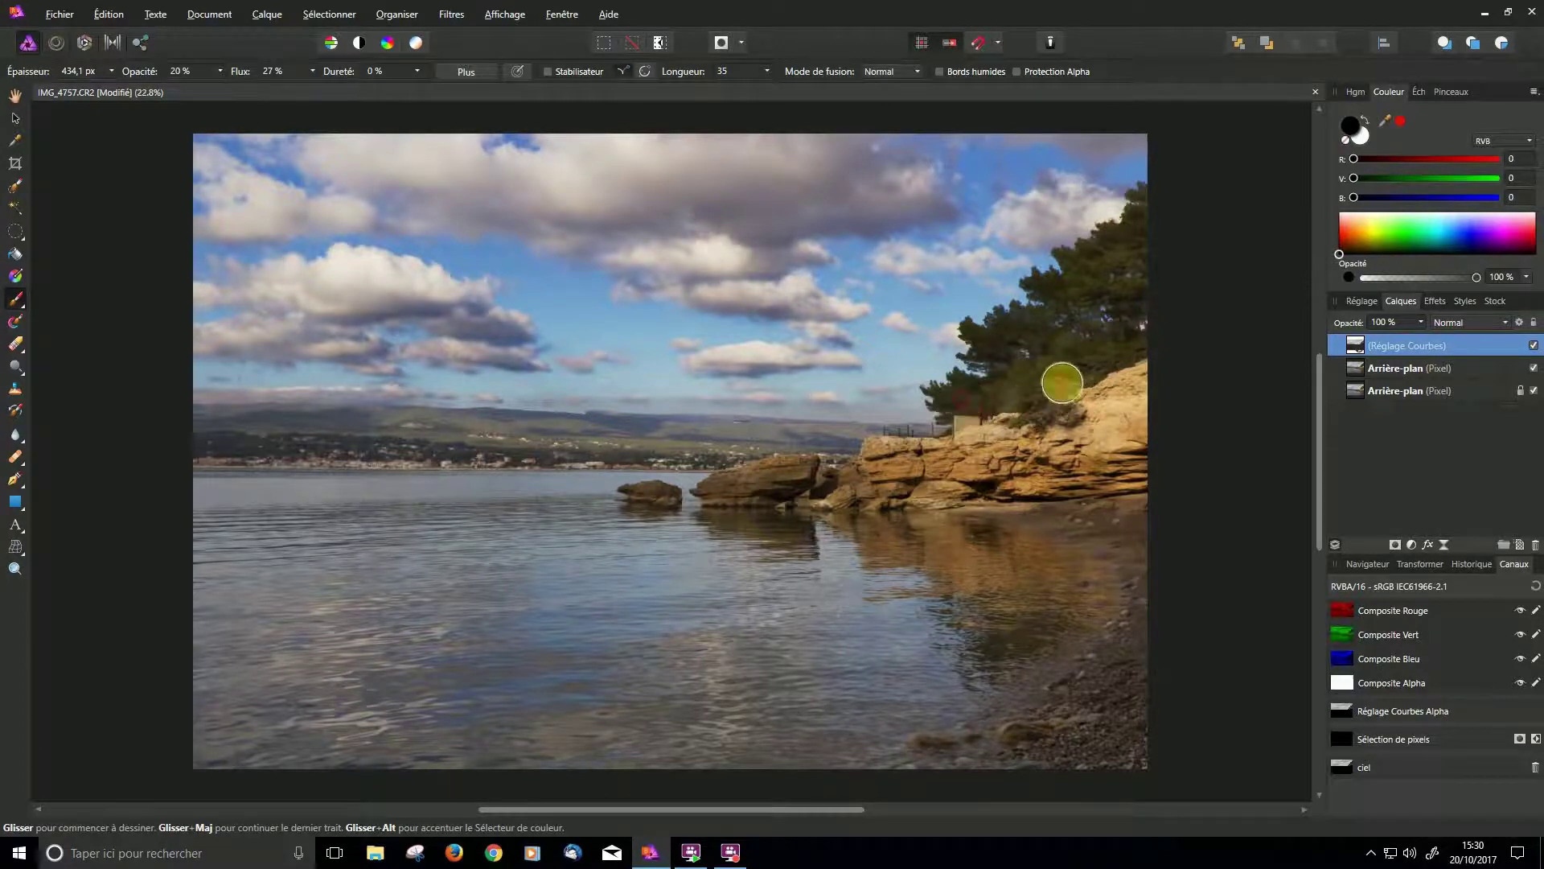
{"action": "left_click", "coordinate": [1132, 353]}
{"action": "left_click", "coordinate": [1020, 393]}
{"action": "left_click", "coordinate": [980, 402]}
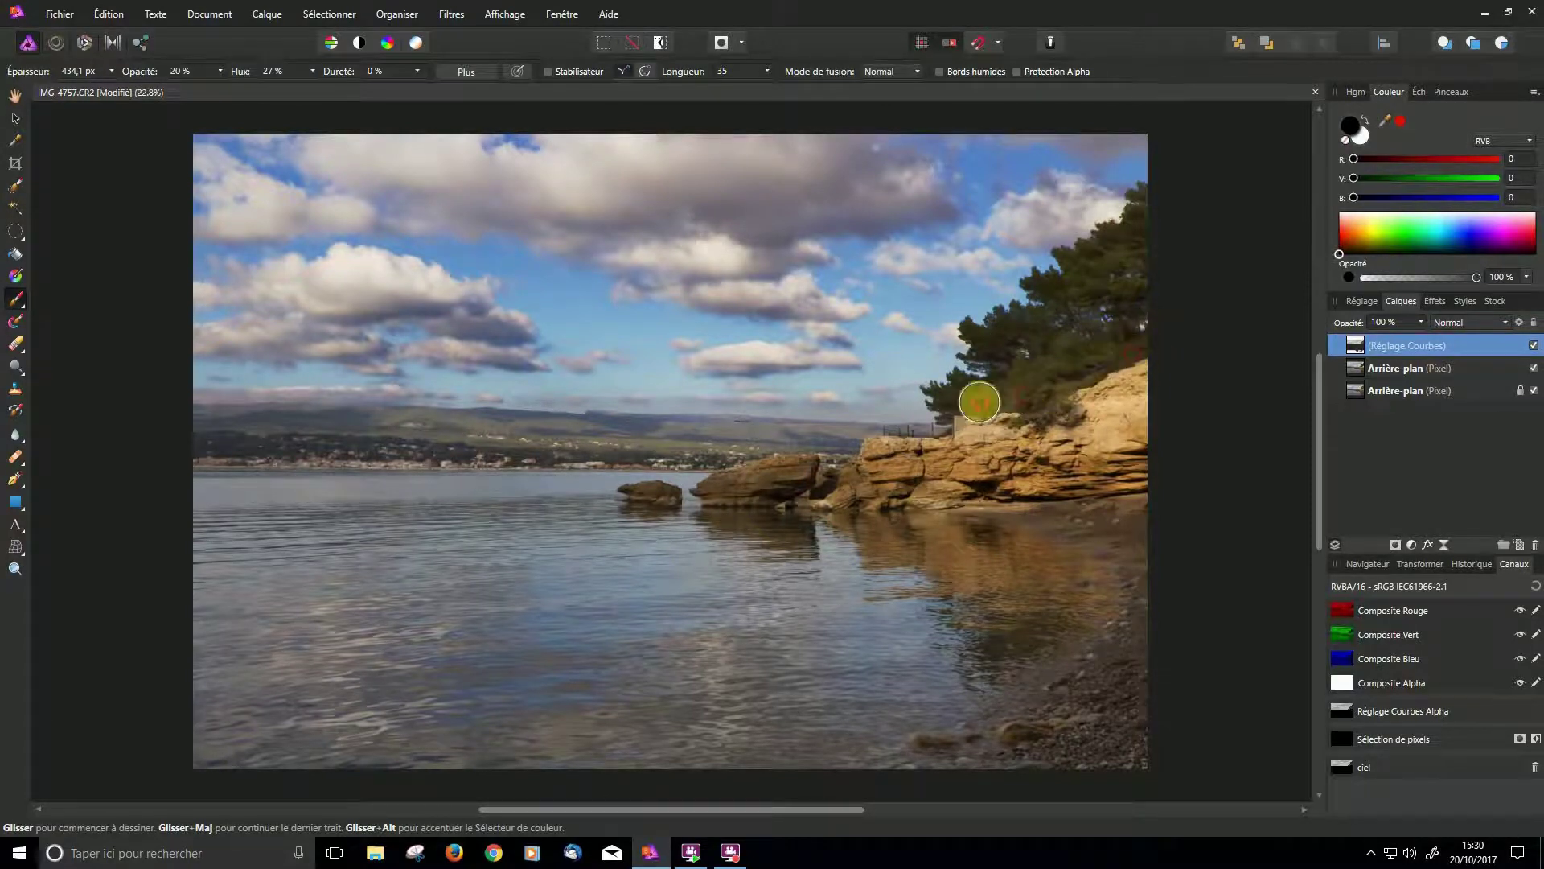
{"action": "left_click", "coordinate": [986, 344]}
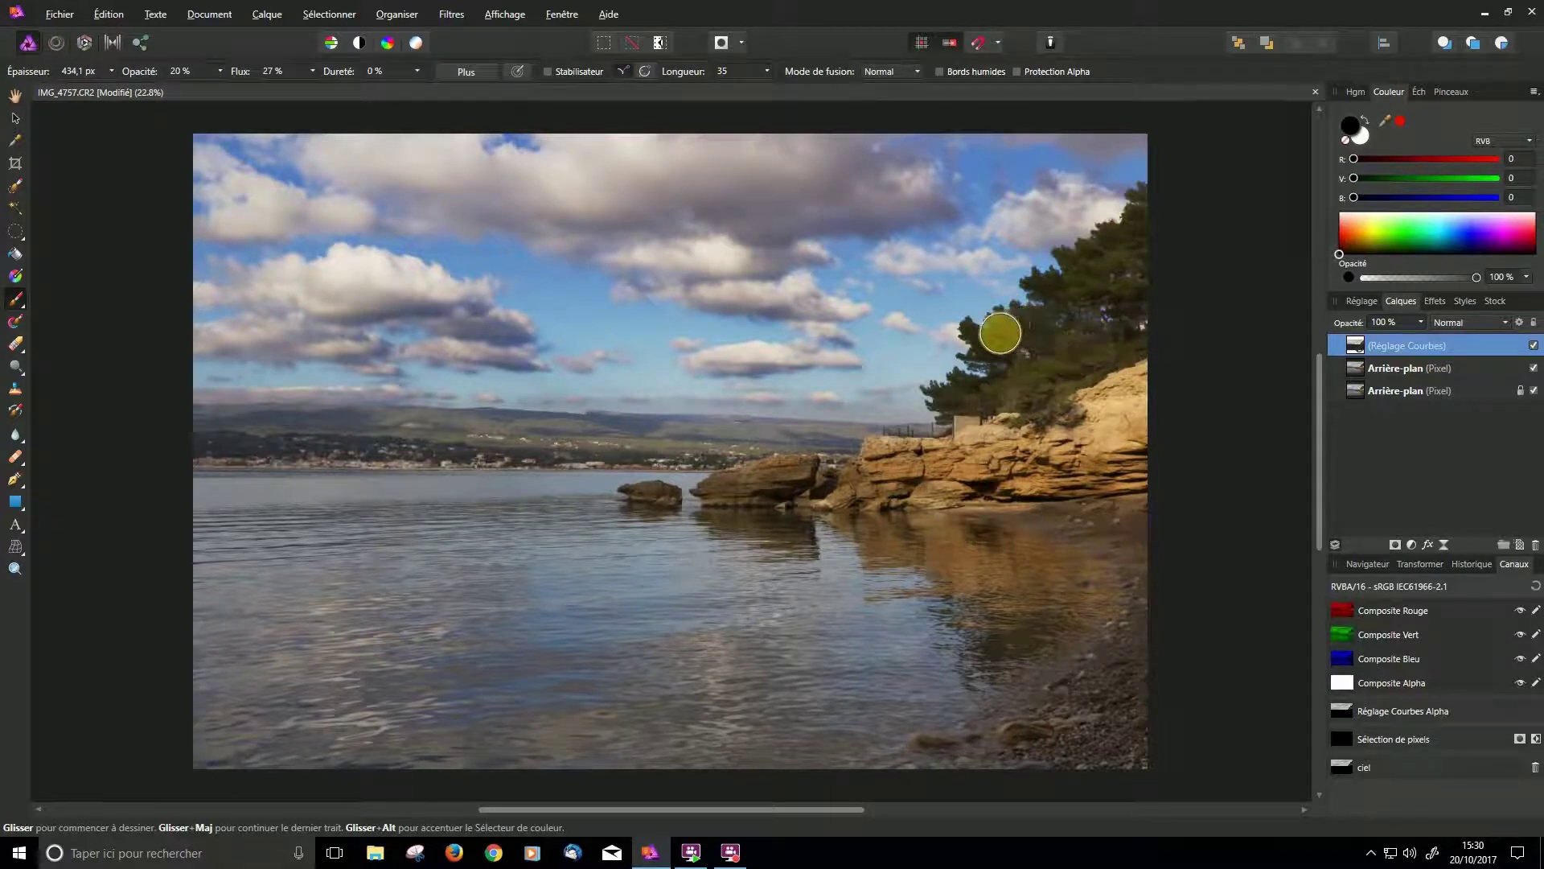
{"action": "mouse_move", "coordinate": [1000, 332]}
{"action": "left_mouse_down"}
{"action": "mouse_move", "coordinate": [1063, 353]}
{"action": "mouse_move", "coordinate": [998, 341]}
{"action": "mouse_move", "coordinate": [1014, 385]}
{"action": "mouse_move", "coordinate": [983, 400]}
{"action": "mouse_move", "coordinate": [1072, 421]}
{"action": "mouse_move", "coordinate": [998, 409]}
{"action": "mouse_move", "coordinate": [1094, 401]}
{"action": "mouse_move", "coordinate": [1032, 421]}
{"action": "mouse_move", "coordinate": [1137, 416]}
{"action": "mouse_move", "coordinate": [1037, 418]}
{"action": "mouse_move", "coordinate": [1129, 409]}
{"action": "mouse_move", "coordinate": [1130, 370]}
{"action": "mouse_move", "coordinate": [1075, 366]}
{"action": "mouse_move", "coordinate": [1090, 349]}
{"action": "mouse_move", "coordinate": [1060, 275]}
{"action": "mouse_move", "coordinate": [1109, 254]}
{"action": "mouse_move", "coordinate": [1133, 209]}
{"action": "mouse_move", "coordinate": [1132, 240]}
{"action": "mouse_move", "coordinate": [1048, 286]}
{"action": "left_mouse_up"}
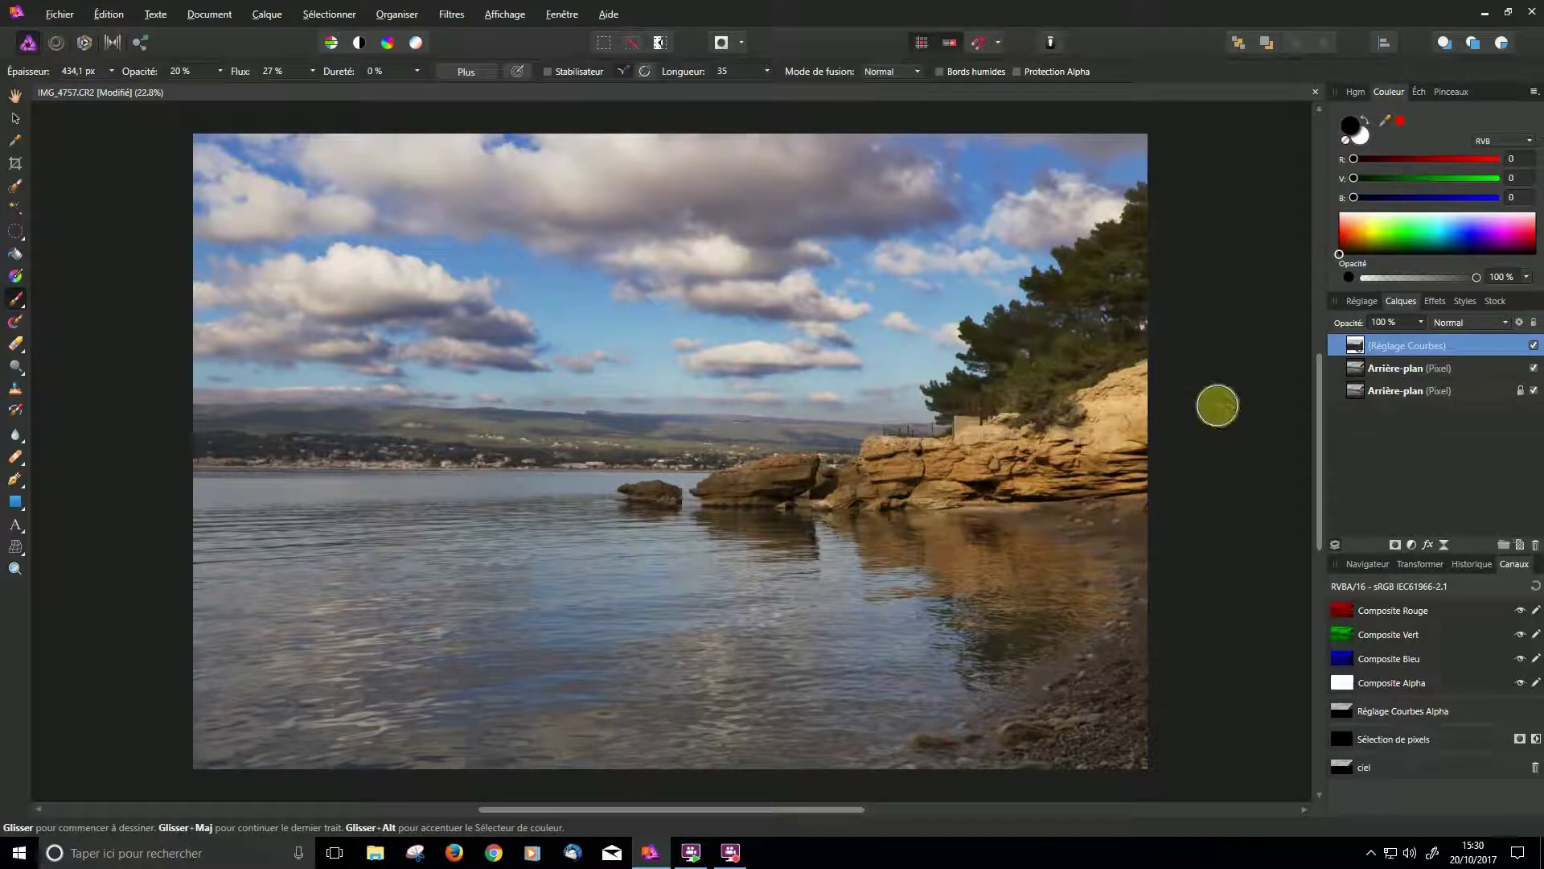
- Compare the photo with the Curves adjustment hidden and shown to check the retouched pine trees
{"action": "left_click", "coordinate": [1533, 346]}
{"action": "left_click", "coordinate": [1534, 346]}
{"action": "left_click", "coordinate": [1534, 347]}
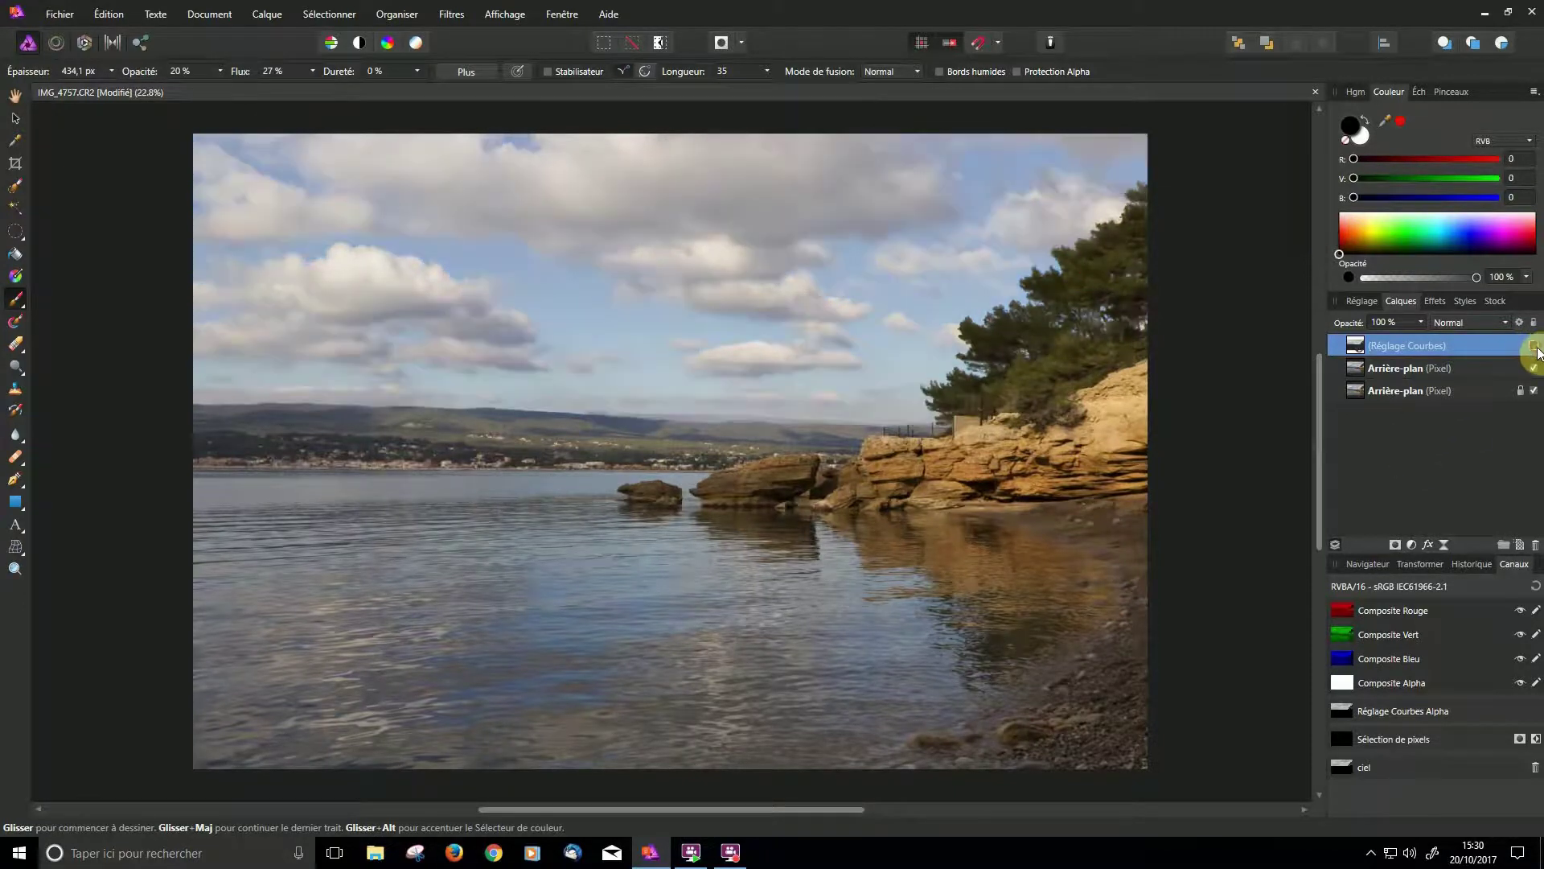
{"action": "left_click", "coordinate": [1533, 346]}
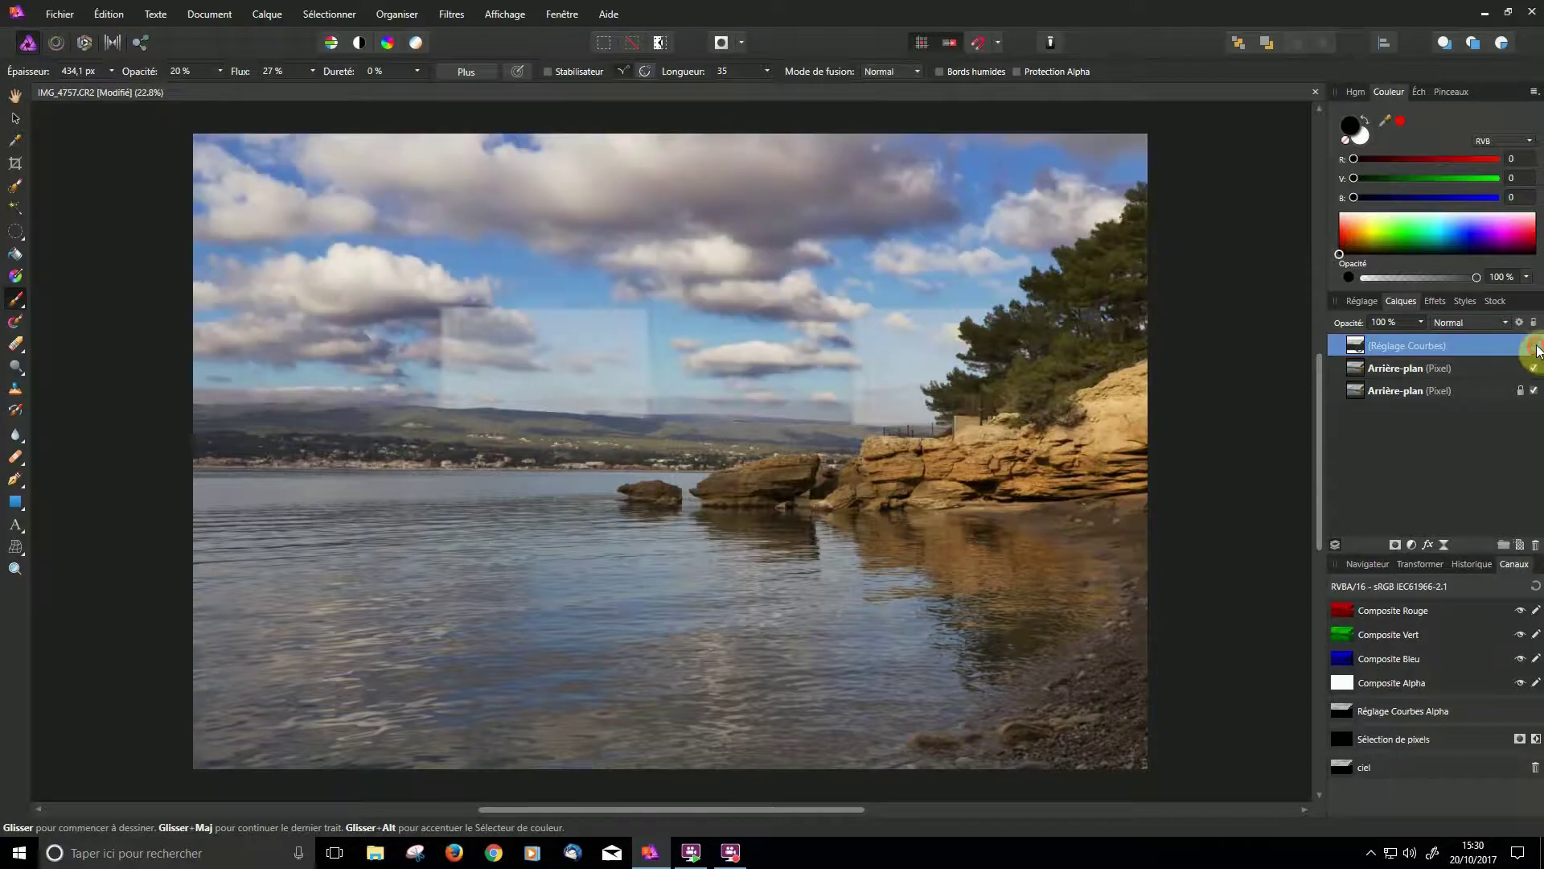
- Raise the brush opacity to 31% and paint more black on the Curves mask over the pine trees above the rocks
{"action": "left_click", "coordinate": [220, 70]}
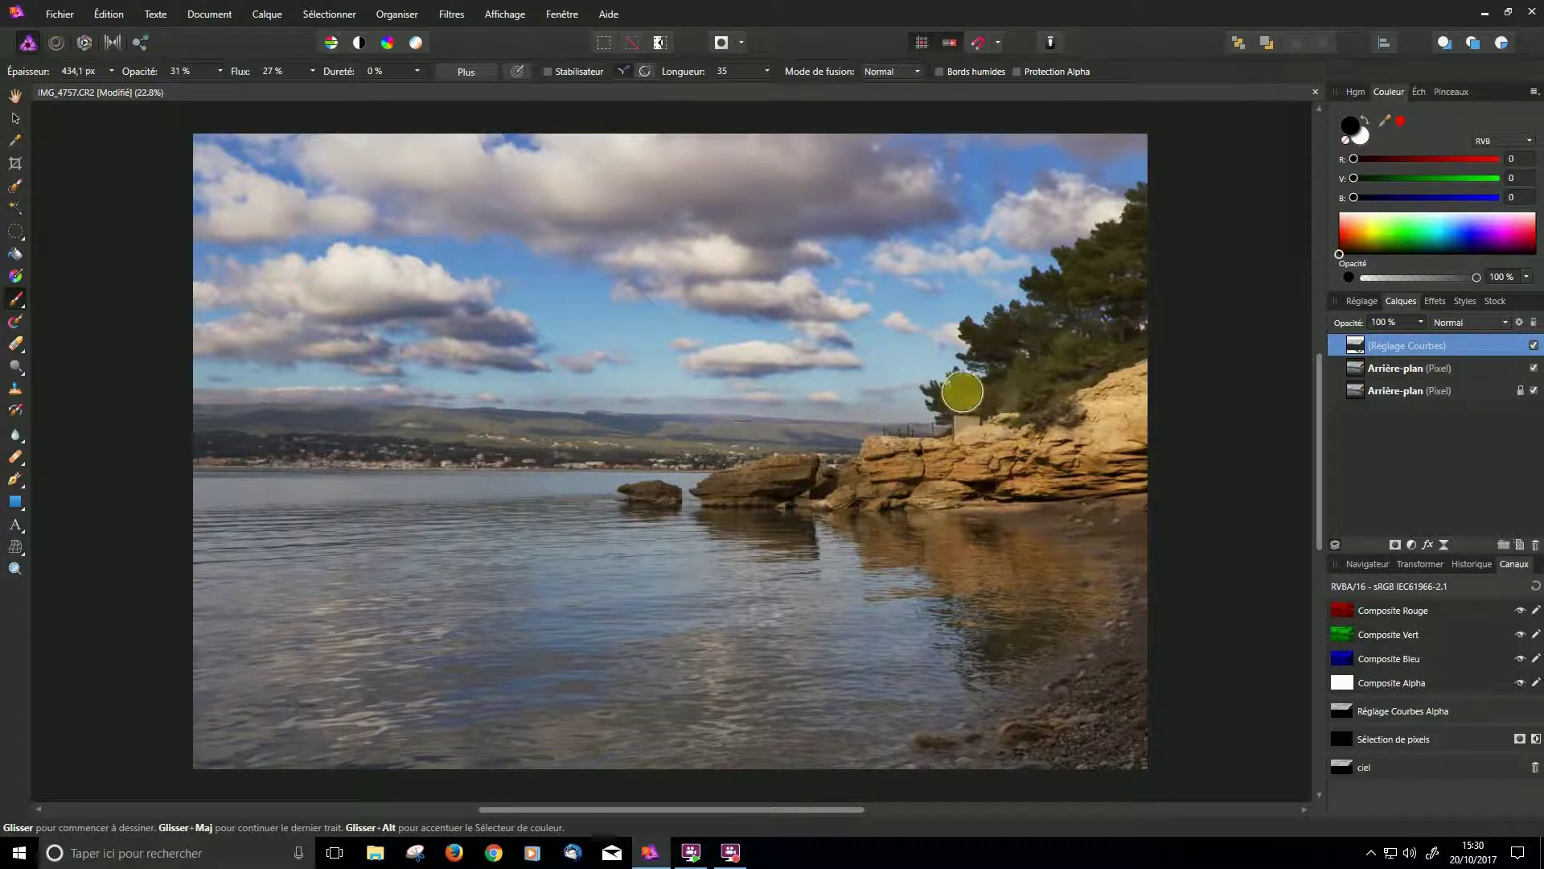
{"action": "left_click_drag", "start_coordinate": [1125, 354], "coordinate": [1073, 344]}
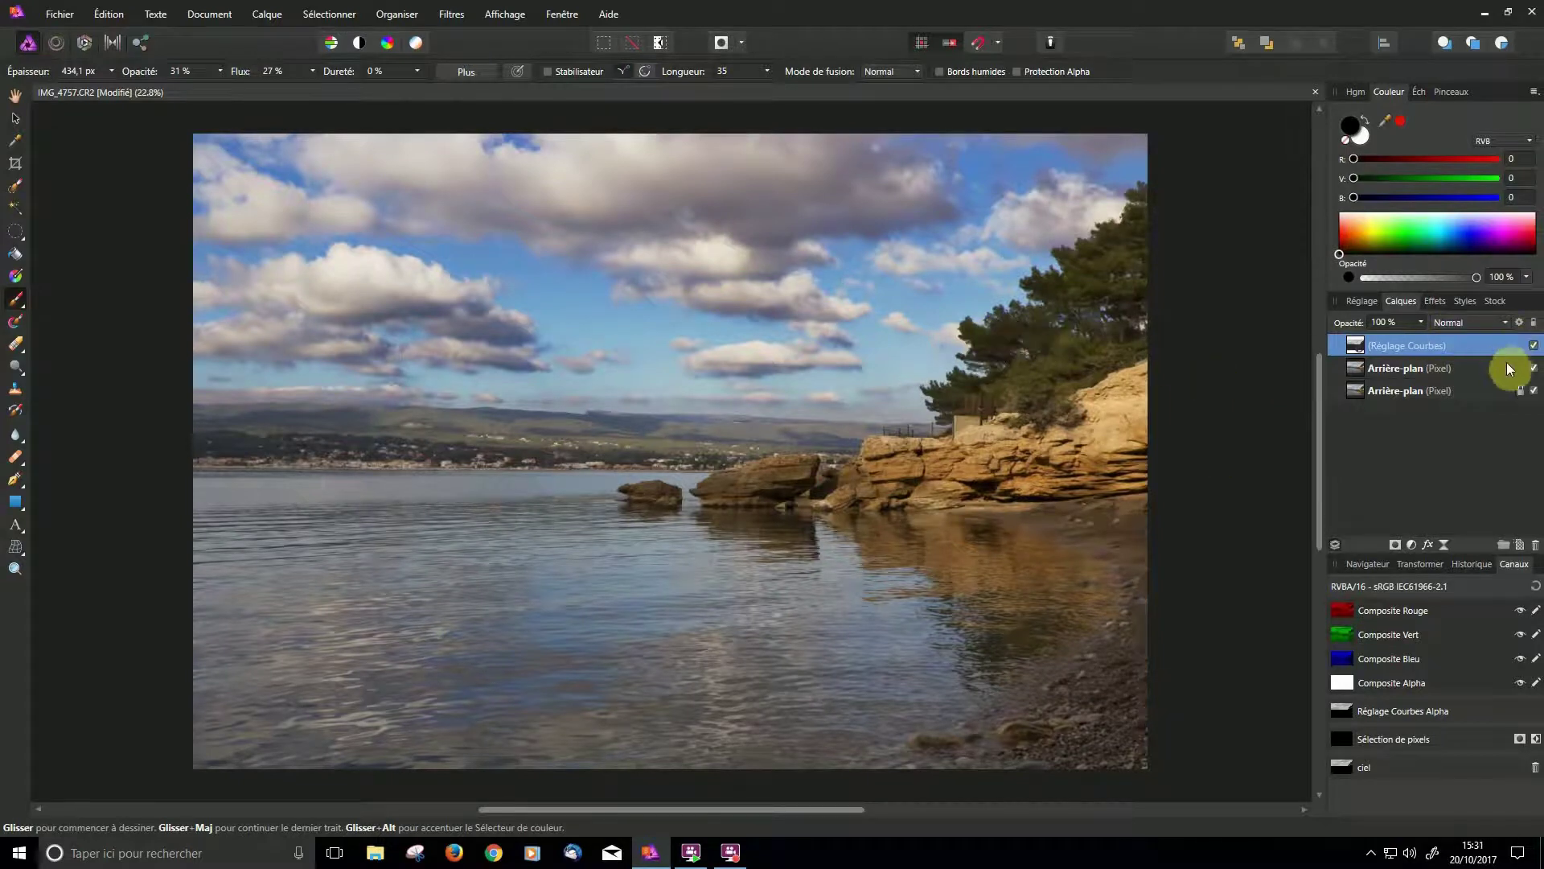
- Toggle the Curves adjustment's visibility several times to check the trees and the horizon, leaving it shown
{"action": "left_click", "coordinate": [1534, 346]}
{"action": "left_click", "coordinate": [1535, 346]}
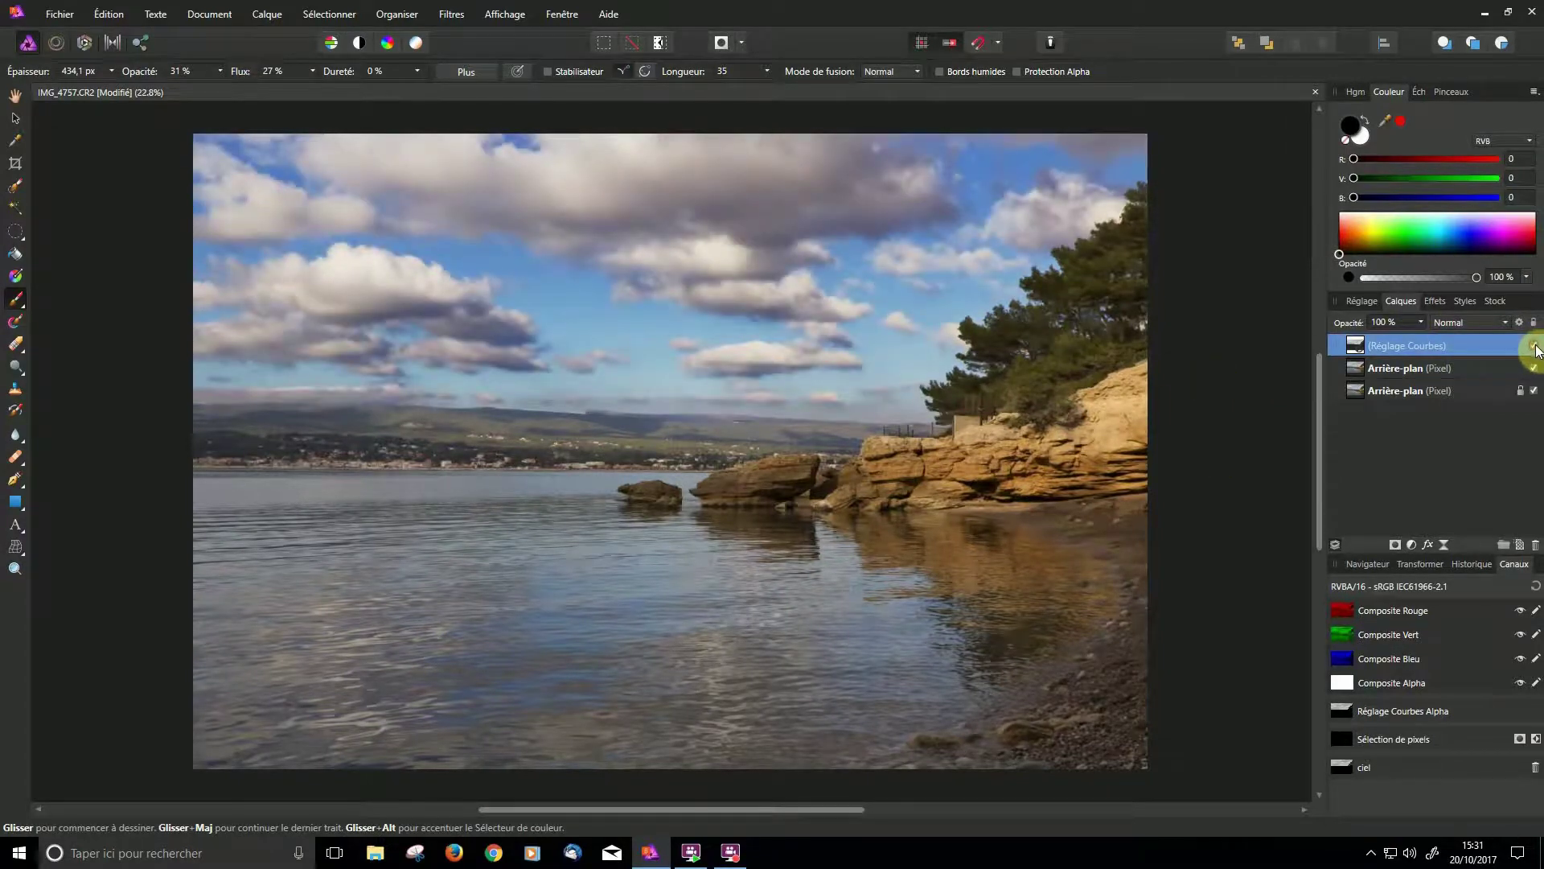
{"action": "left_click", "coordinate": [1535, 346]}
{"action": "left_click", "coordinate": [1534, 345]}
{"action": "left_click", "coordinate": [1534, 346]}
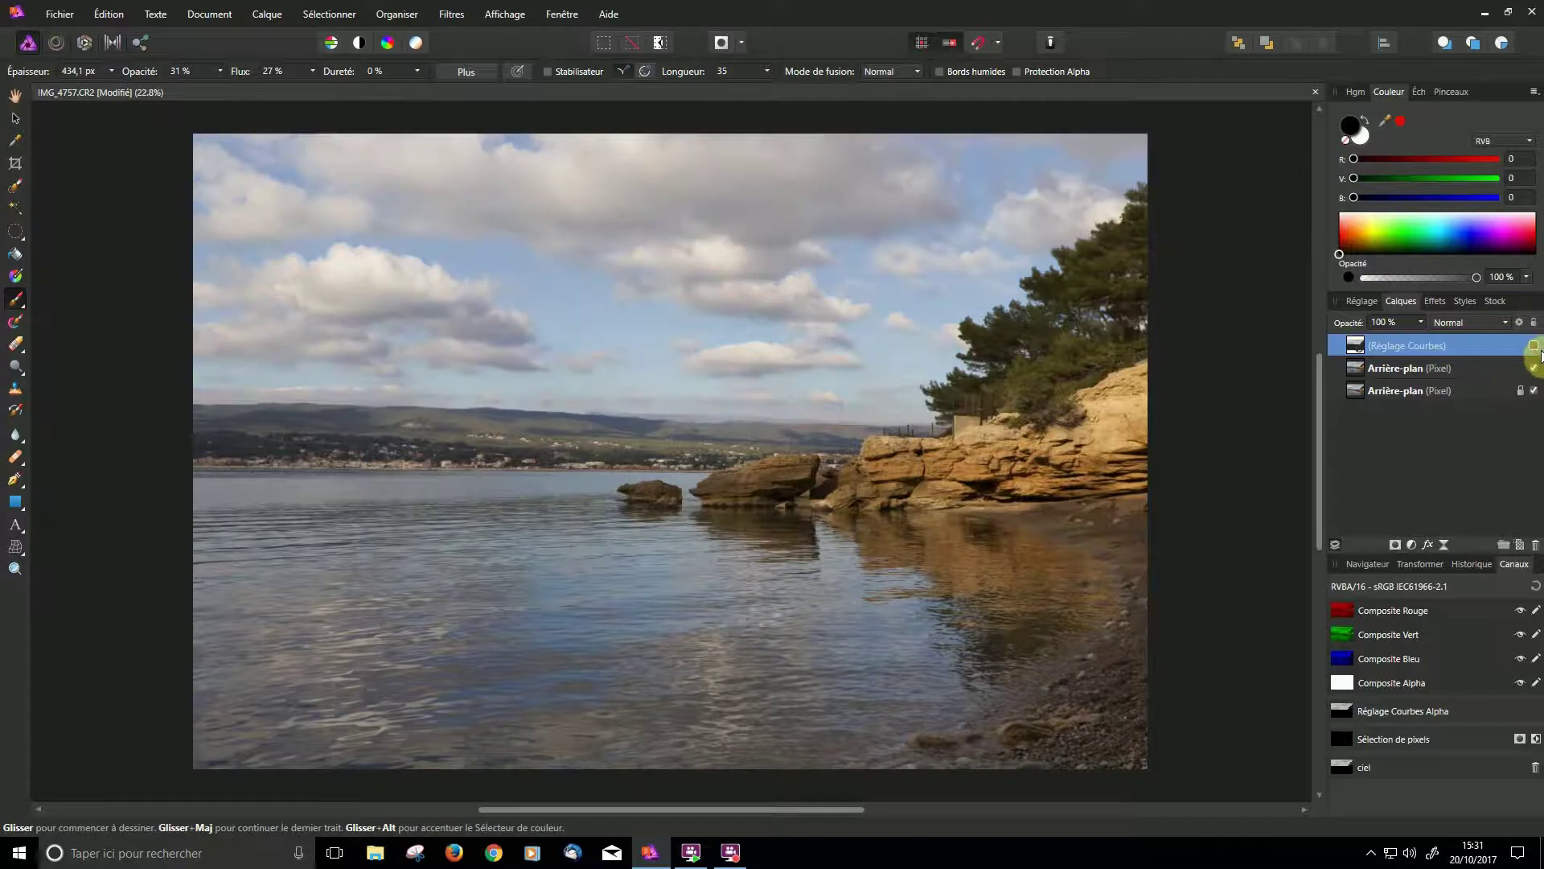
{"action": "left_click", "coordinate": [1534, 346]}
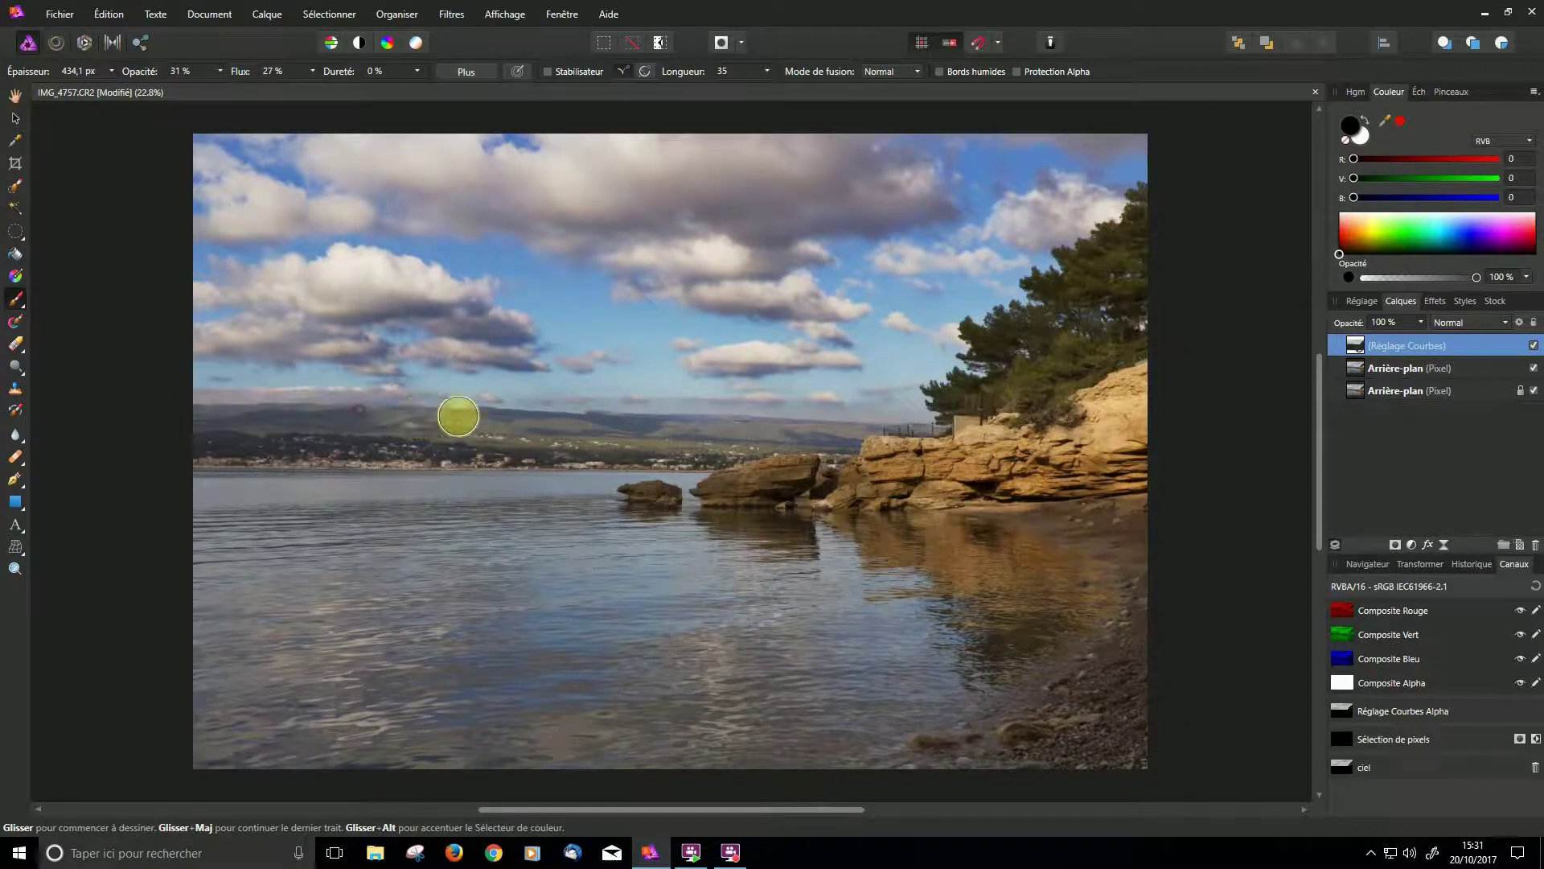
- Paint black on the Curves mask along the distant hills at the horizon to reduce the darkening there
{"action": "left_click", "coordinate": [535, 403]}
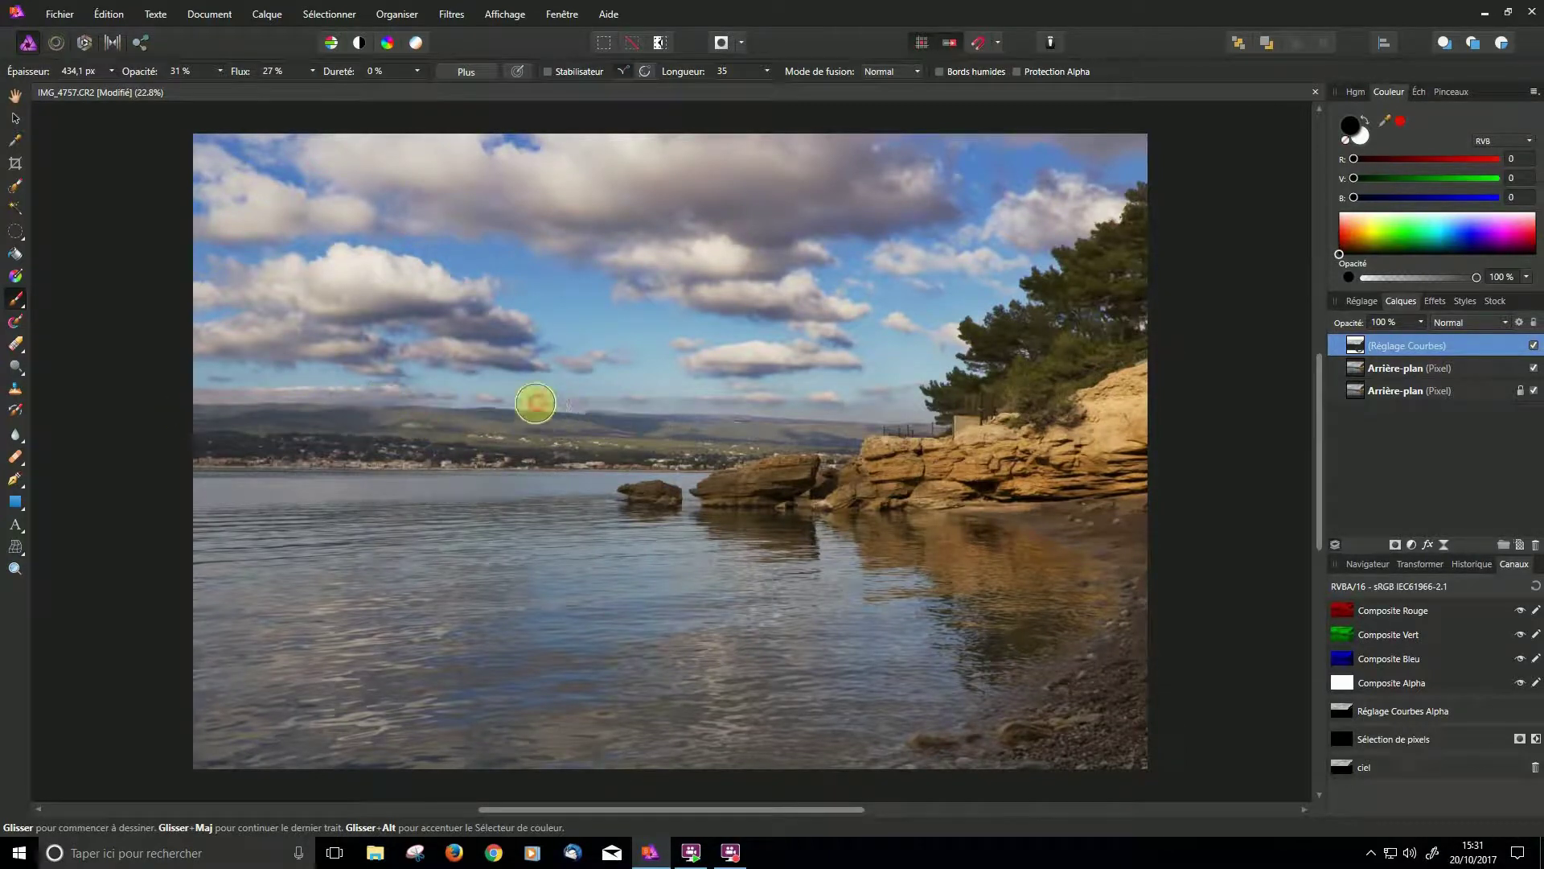
{"action": "mouse_move", "coordinate": [536, 403]}
{"action": "left_mouse_down"}
{"action": "mouse_move", "coordinate": [462, 404]}
{"action": "mouse_move", "coordinate": [623, 419]}
{"action": "mouse_move", "coordinate": [245, 393]}
{"action": "mouse_move", "coordinate": [259, 408]}
{"action": "mouse_move", "coordinate": [204, 413]}
{"action": "mouse_move", "coordinate": [305, 405]}
{"action": "mouse_move", "coordinate": [201, 413]}
{"action": "mouse_move", "coordinate": [285, 401]}
{"action": "mouse_move", "coordinate": [226, 413]}
{"action": "mouse_move", "coordinate": [160, 398]}
{"action": "left_mouse_up"}
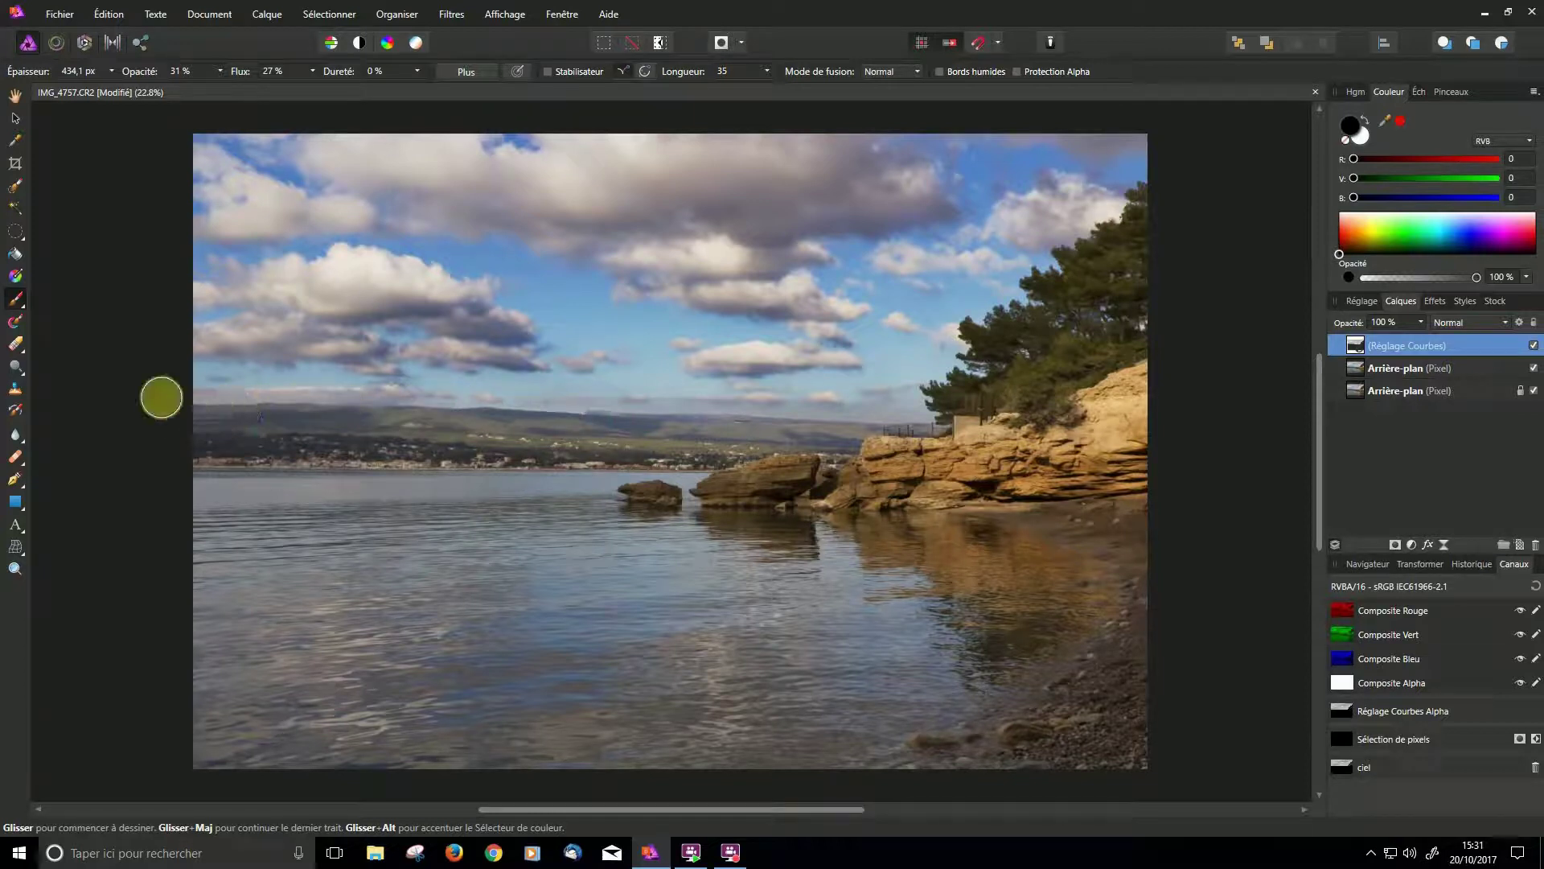
{"action": "mouse_move", "coordinate": [370, 411]}
{"action": "left_mouse_down"}
{"action": "mouse_move", "coordinate": [751, 421]}
{"action": "mouse_move", "coordinate": [727, 431]}
{"action": "mouse_move", "coordinate": [780, 421]}
{"action": "mouse_move", "coordinate": [610, 417]}
{"action": "mouse_move", "coordinate": [916, 421]}
{"action": "mouse_move", "coordinate": [601, 420]}
{"action": "left_mouse_up"}
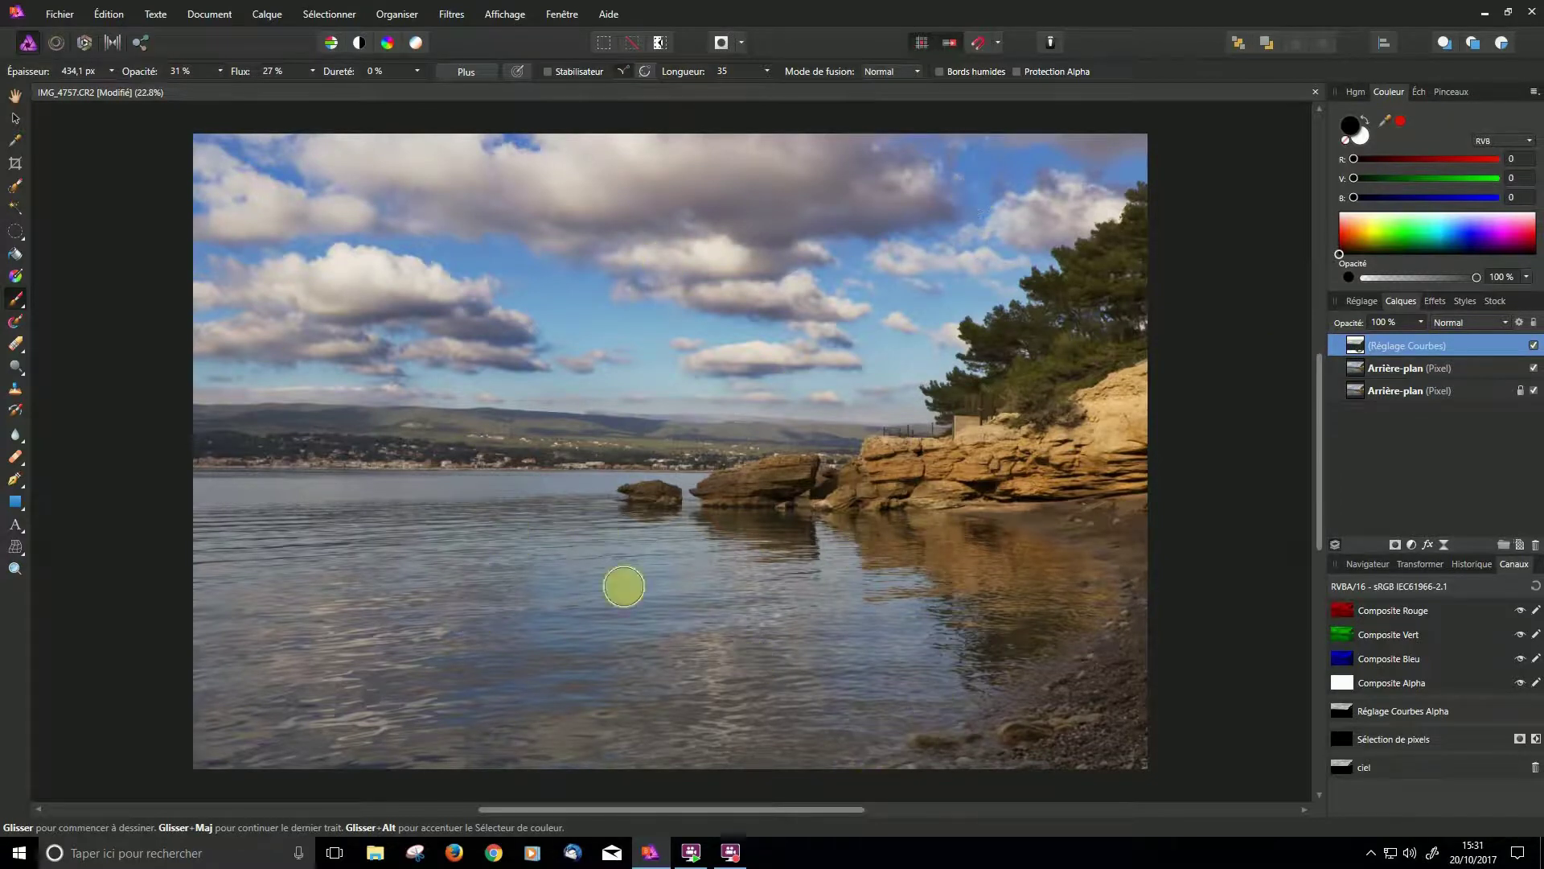
- Switch to white, enlarge the brush to about 873 px and paint the Curves effect onto the water in the foreground
{"action": "left_click", "coordinate": [1362, 138]}
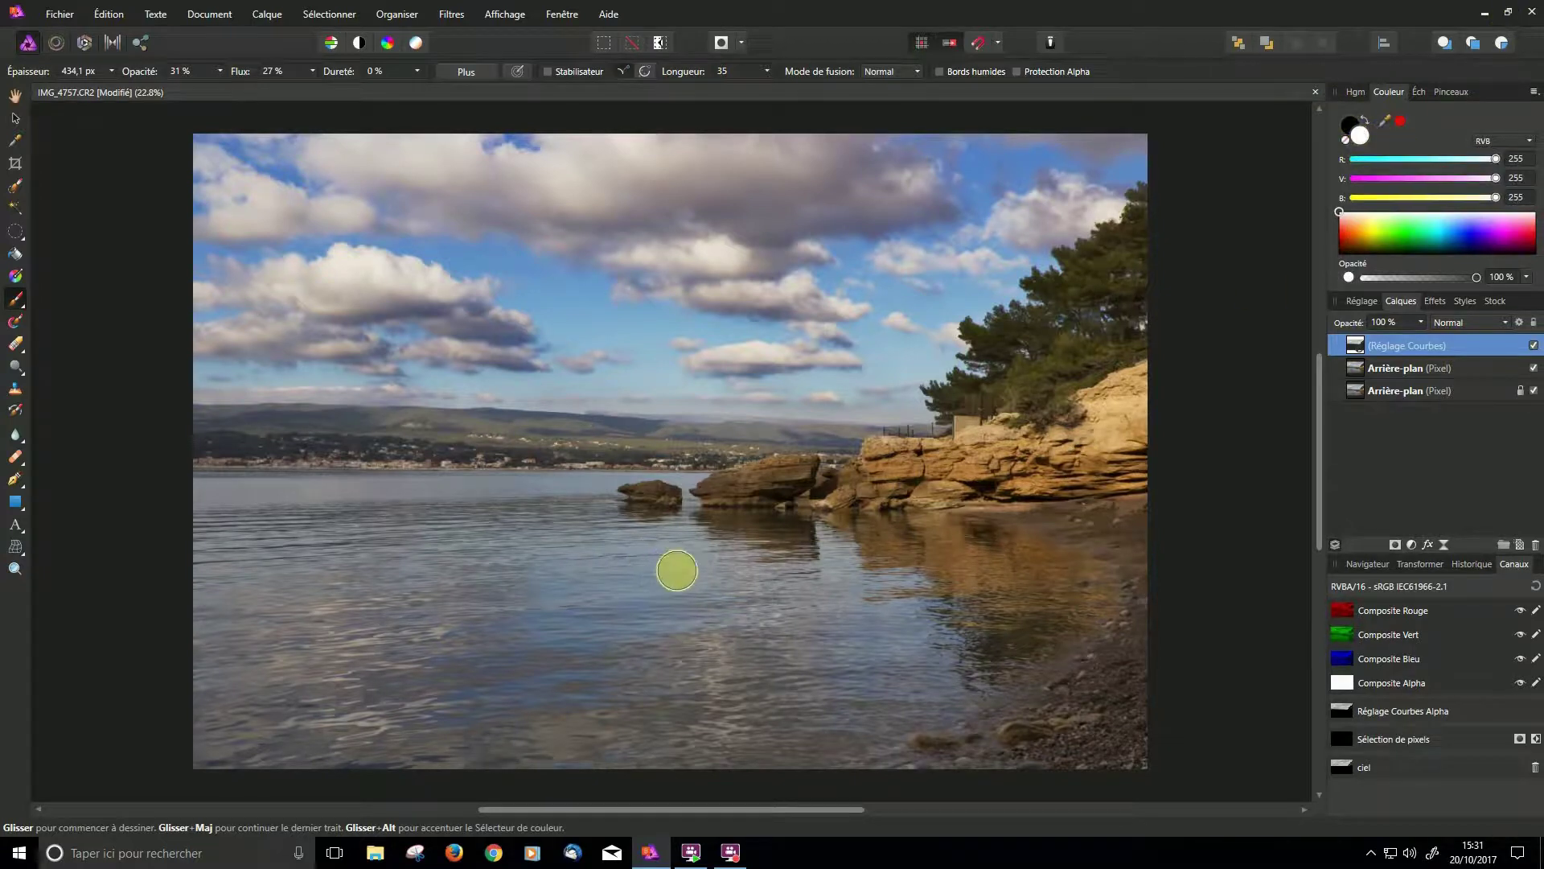
{"action": "key", "text": "]"}
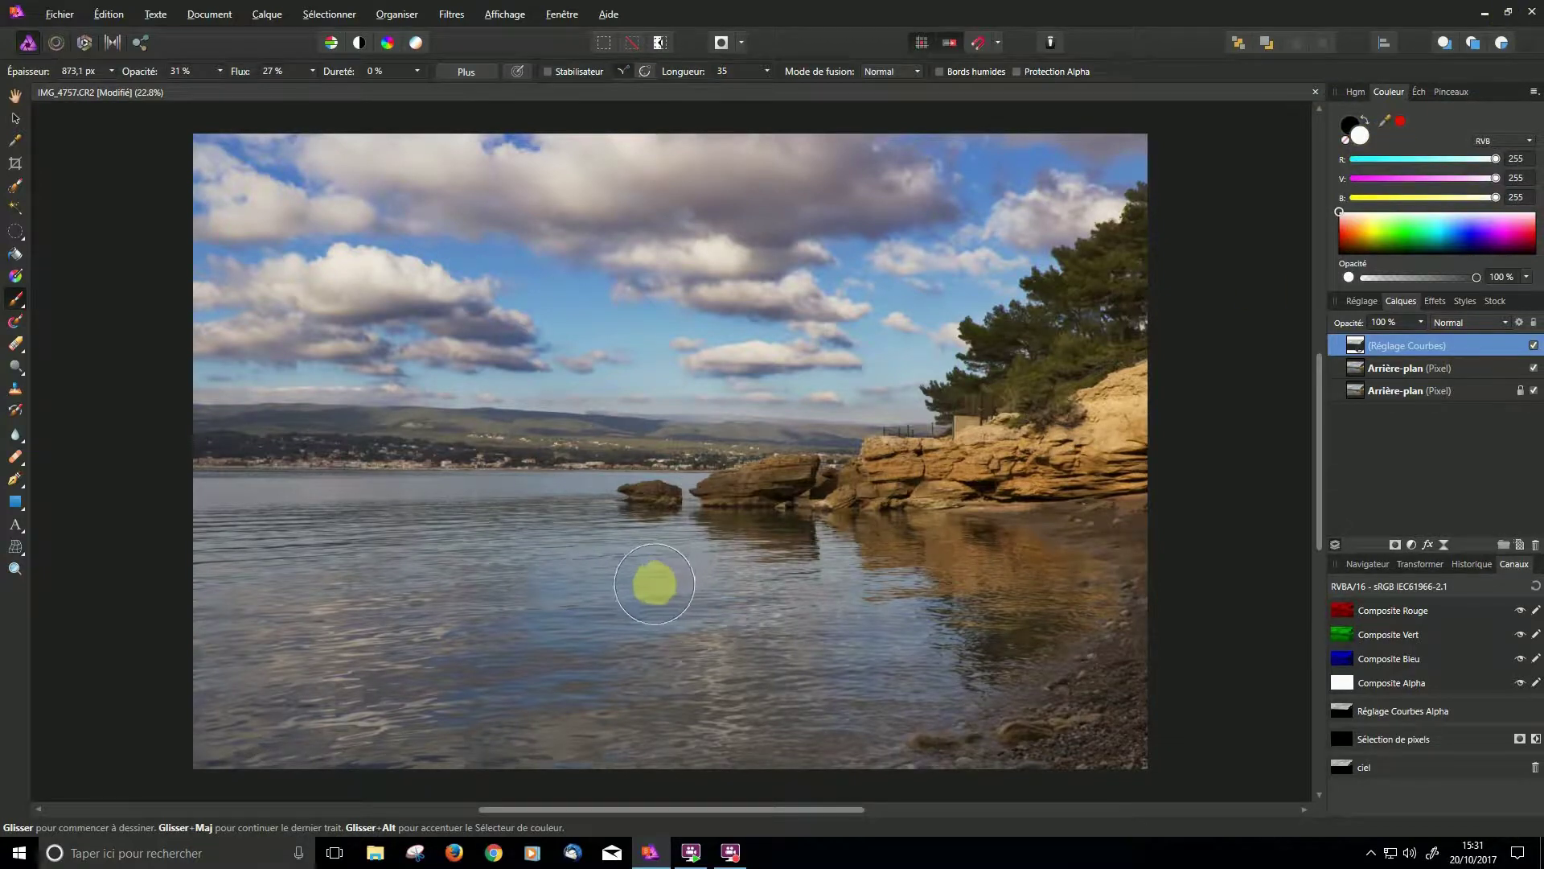
{"action": "mouse_move", "coordinate": [654, 582]}
{"action": "left_mouse_down"}
{"action": "mouse_move", "coordinate": [563, 580]}
{"action": "mouse_move", "coordinate": [664, 578]}
{"action": "mouse_move", "coordinate": [597, 596]}
{"action": "mouse_move", "coordinate": [597, 627]}
{"action": "mouse_move", "coordinate": [525, 677]}
{"action": "mouse_move", "coordinate": [536, 709]}
{"action": "mouse_move", "coordinate": [987, 588]}
{"action": "mouse_move", "coordinate": [890, 579]}
{"action": "mouse_move", "coordinate": [941, 665]}
{"action": "mouse_move", "coordinate": [841, 677]}
{"action": "mouse_move", "coordinate": [849, 587]}
{"action": "mouse_move", "coordinate": [754, 542]}
{"action": "mouse_move", "coordinate": [671, 557]}
{"action": "mouse_move", "coordinate": [715, 592]}
{"action": "mouse_move", "coordinate": [824, 621]}
{"action": "mouse_move", "coordinate": [644, 635]}
{"action": "mouse_move", "coordinate": [609, 573]}
{"action": "mouse_move", "coordinate": [494, 521]}
{"action": "mouse_move", "coordinate": [389, 527]}
{"action": "mouse_move", "coordinate": [513, 515]}
{"action": "mouse_move", "coordinate": [297, 541]}
{"action": "mouse_move", "coordinate": [451, 508]}
{"action": "mouse_move", "coordinate": [286, 513]}
{"action": "left_mouse_up"}
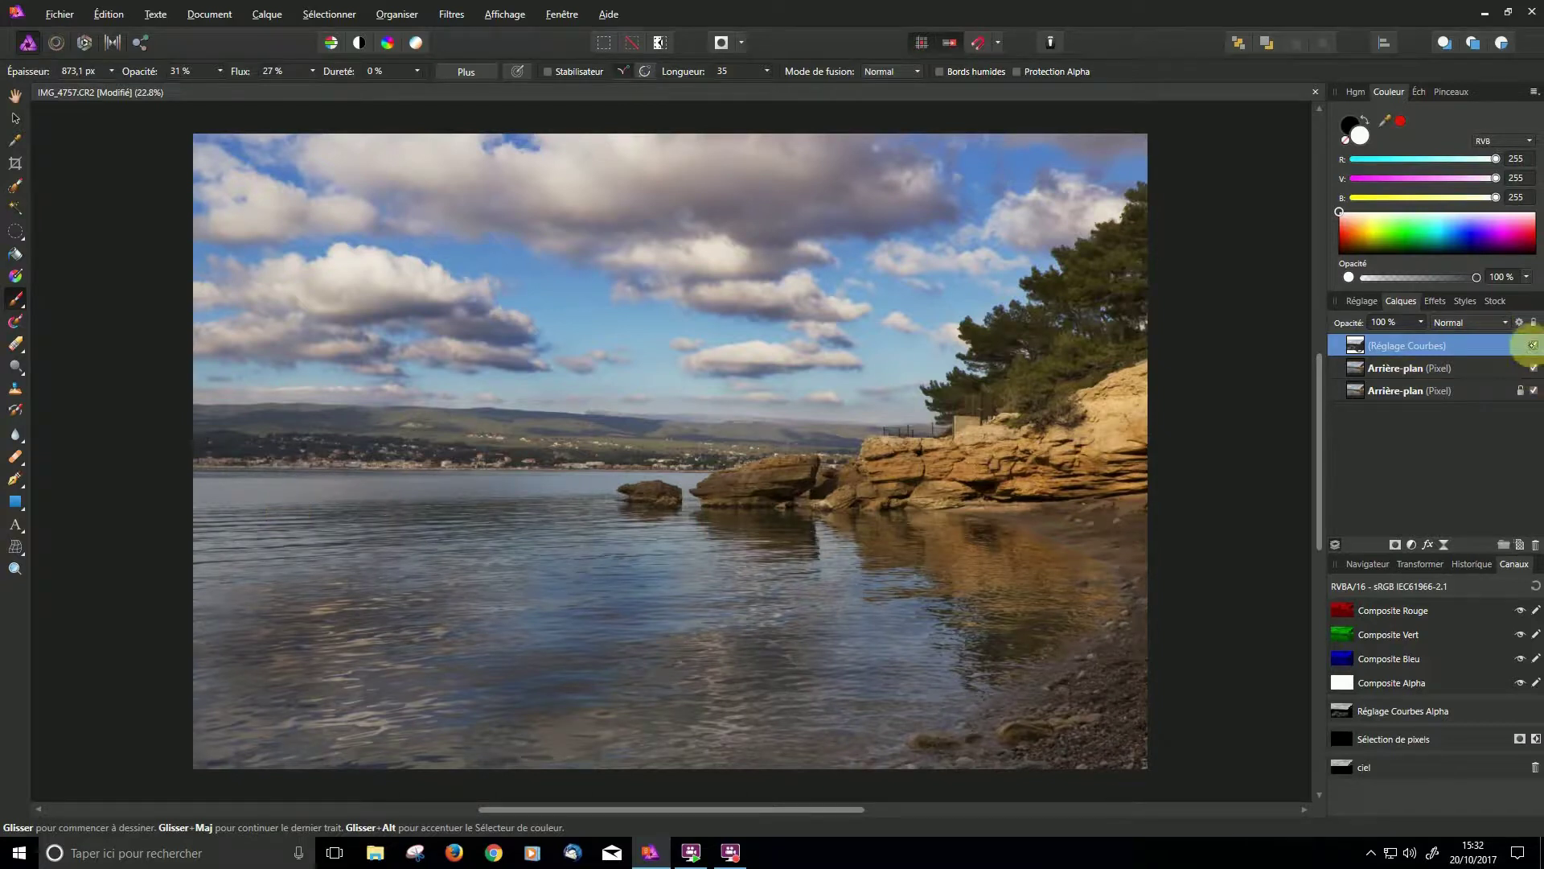
- Compare the water and sky with the Curves adjustment hidden and shown, leaving the adjustment visible
{"action": "left_click", "coordinate": [1533, 346]}
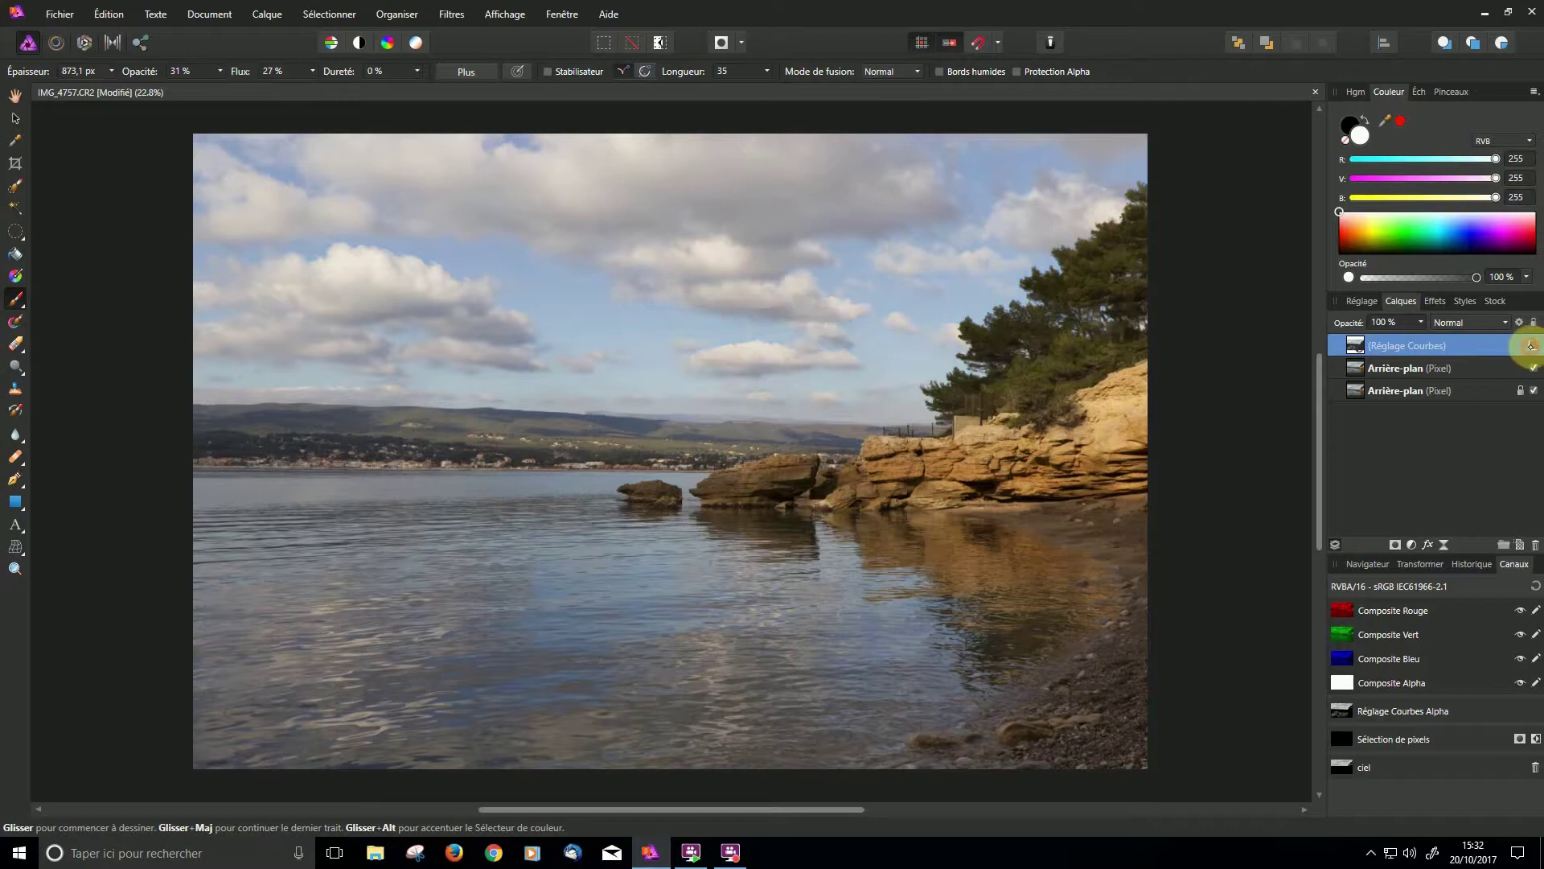
{"action": "left_click", "coordinate": [1532, 346]}
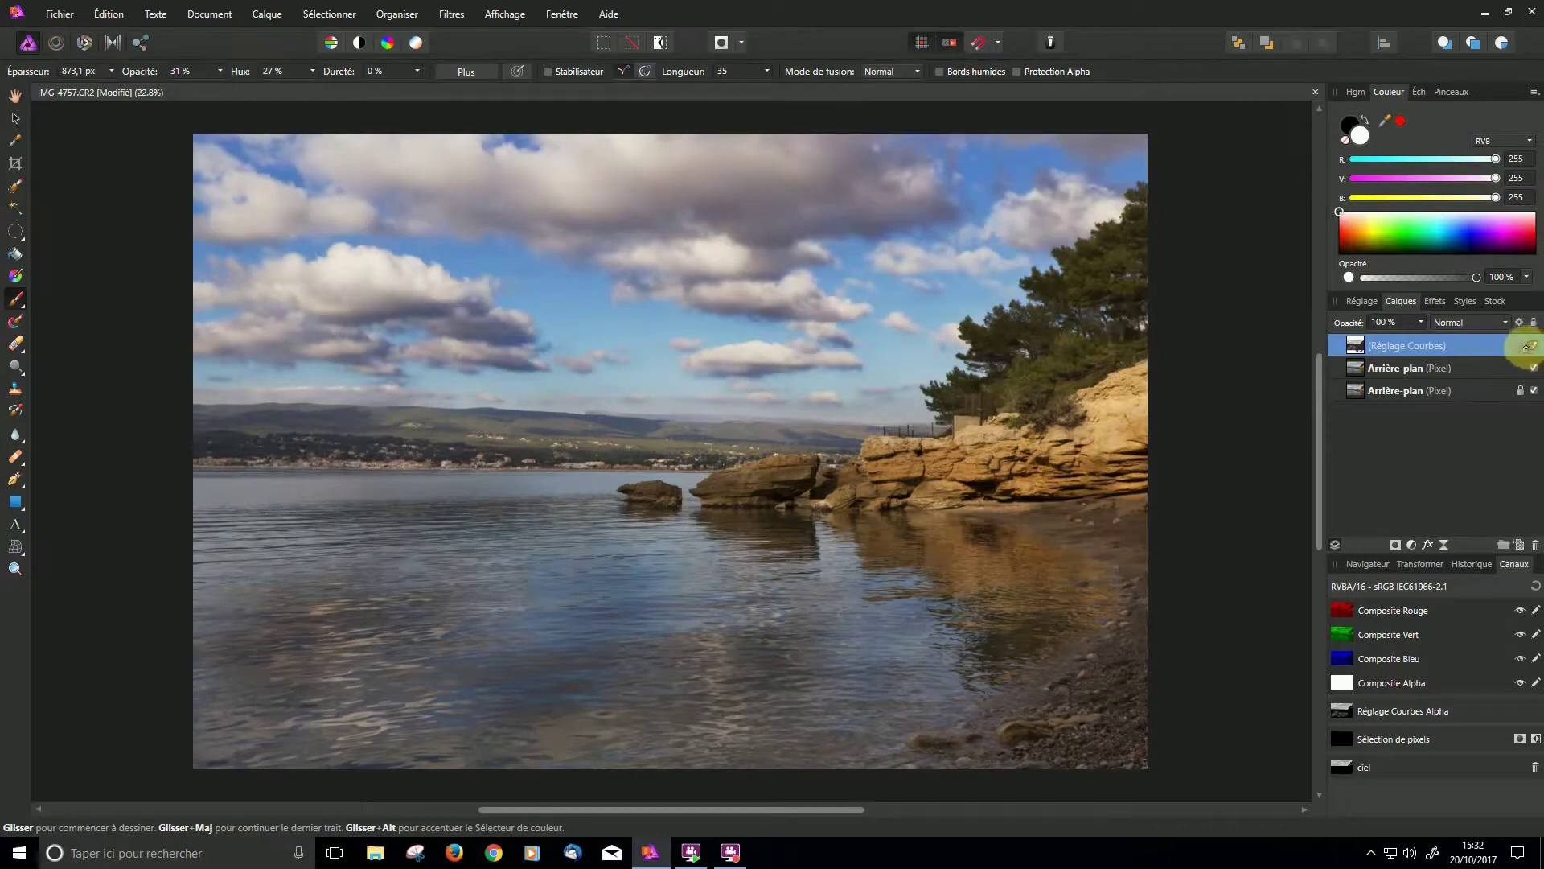
{"action": "left_click", "coordinate": [1532, 346]}
{"action": "left_click", "coordinate": [1533, 346]}
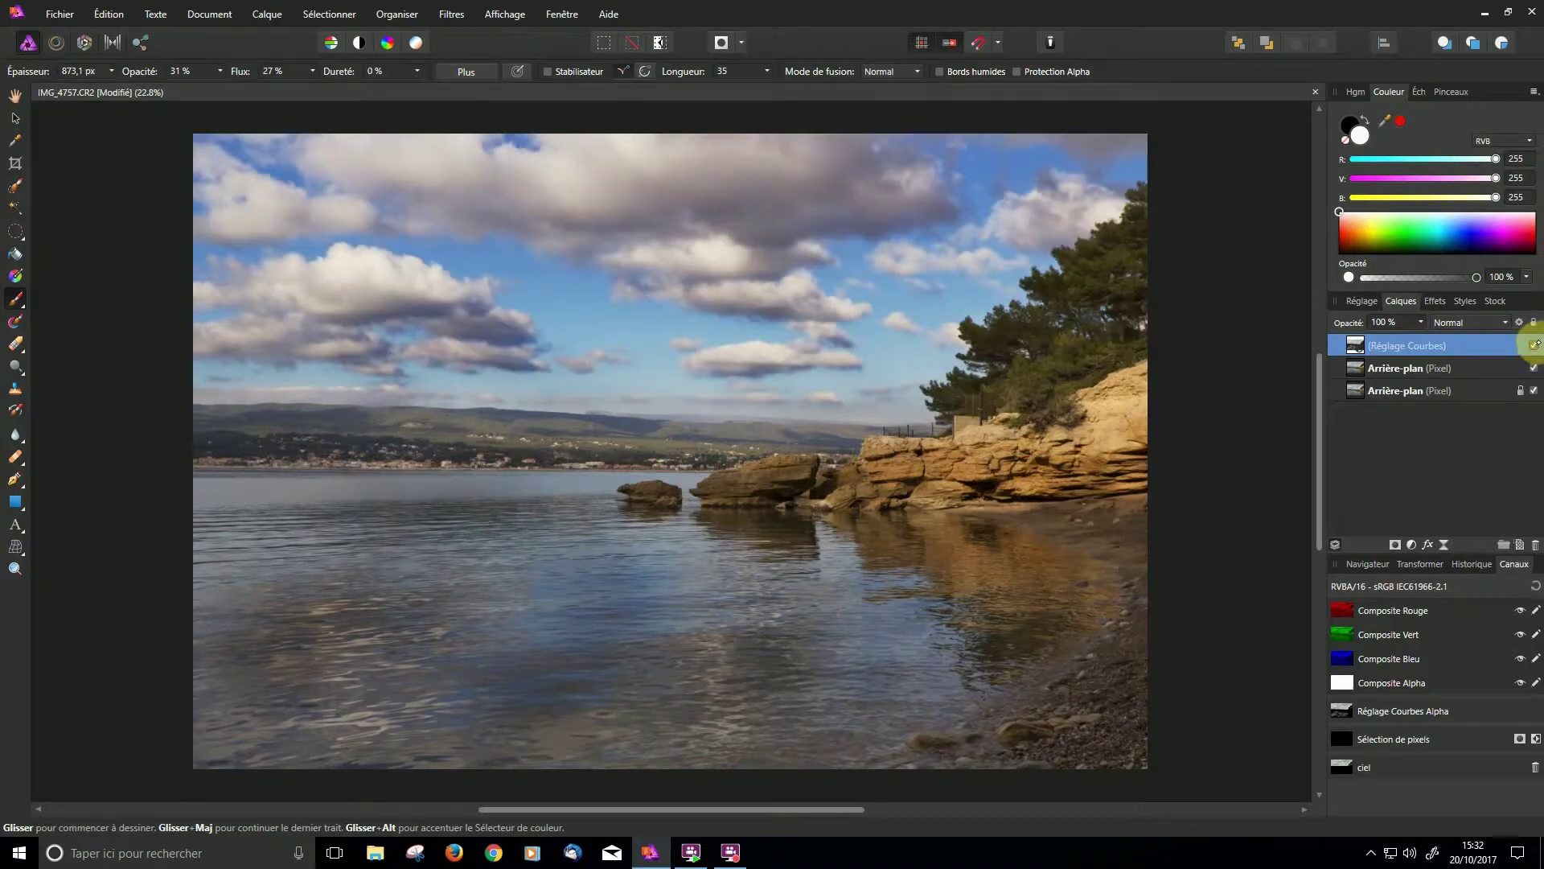